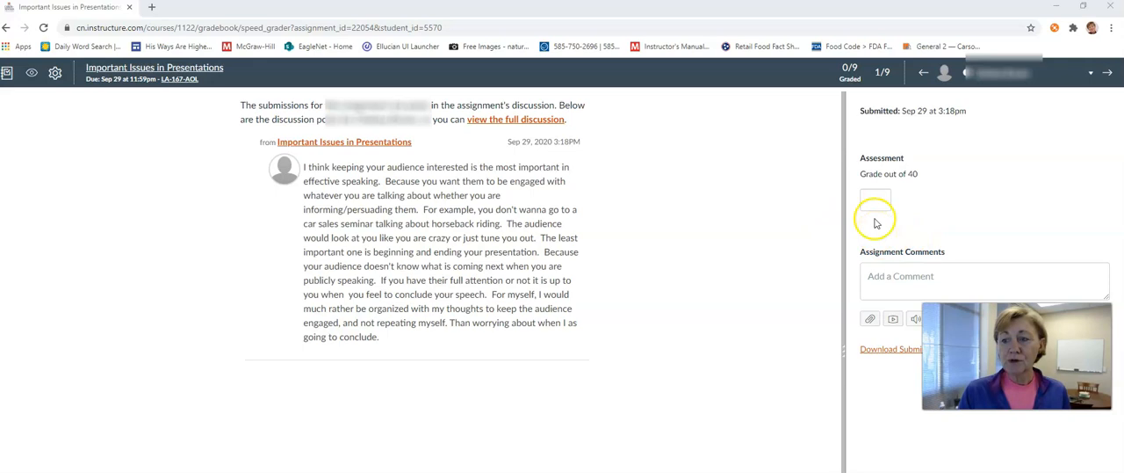
pyautogui.click(873, 203)
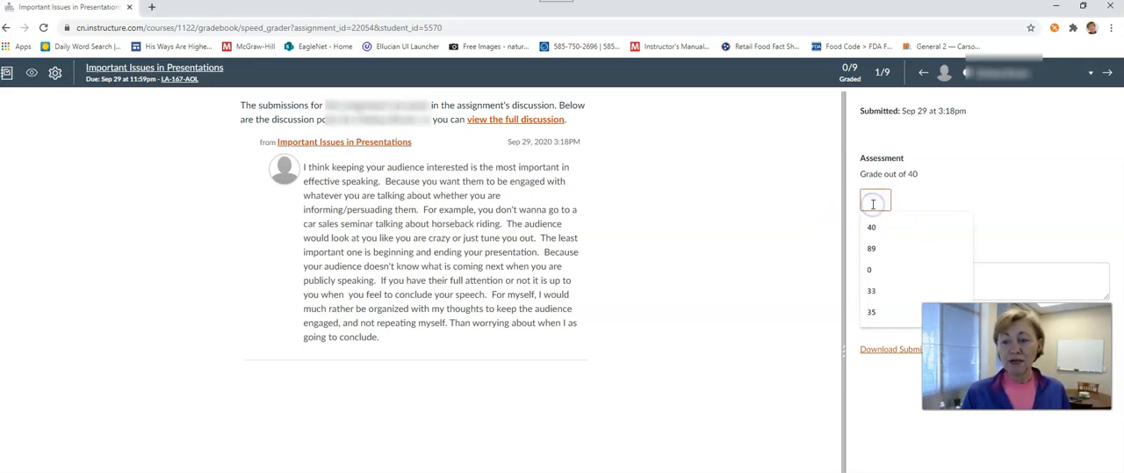
pyautogui.click(703, 182)
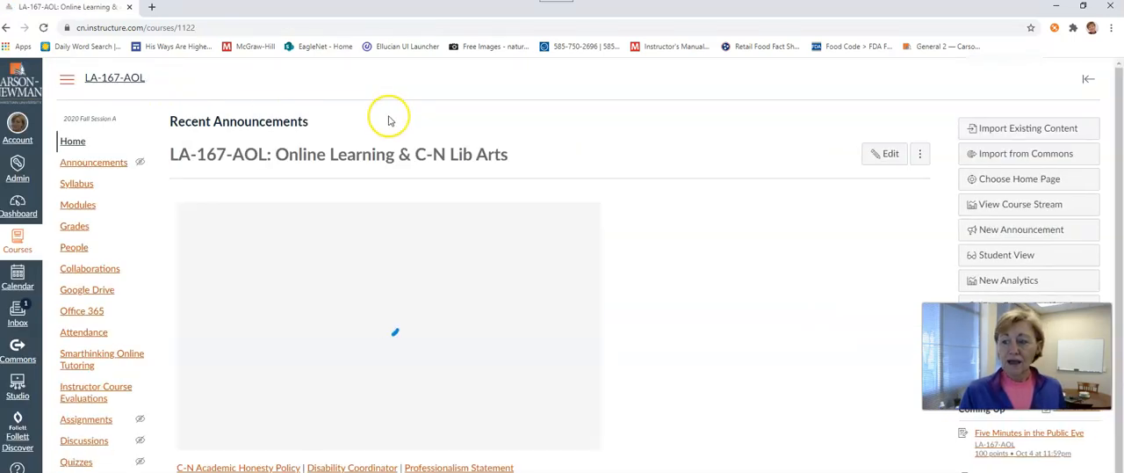
# - Open the Week 5 Logical Essay assignment from the course modules and load its submissions in SpeedGrader
pyautogui.click(79, 208)
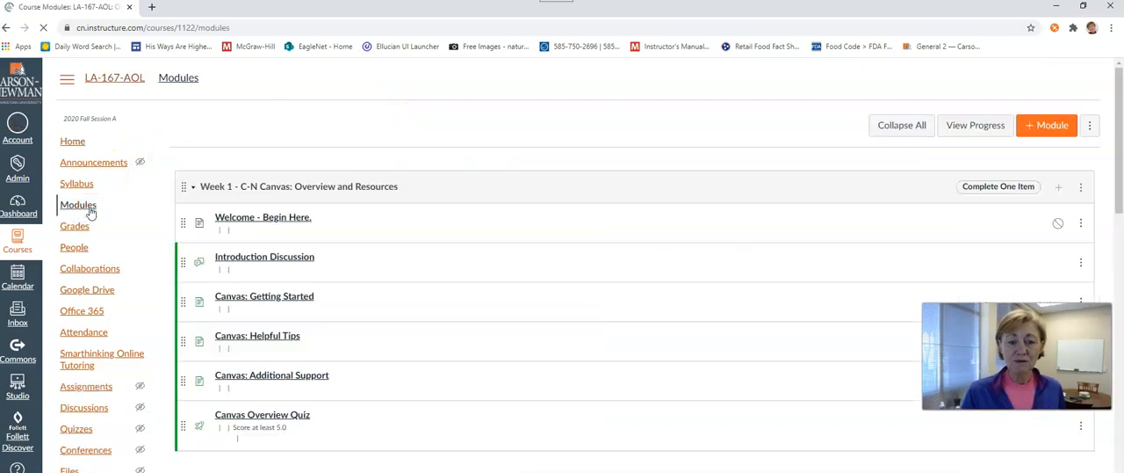
pyautogui.scroll(-15, 397, 193)
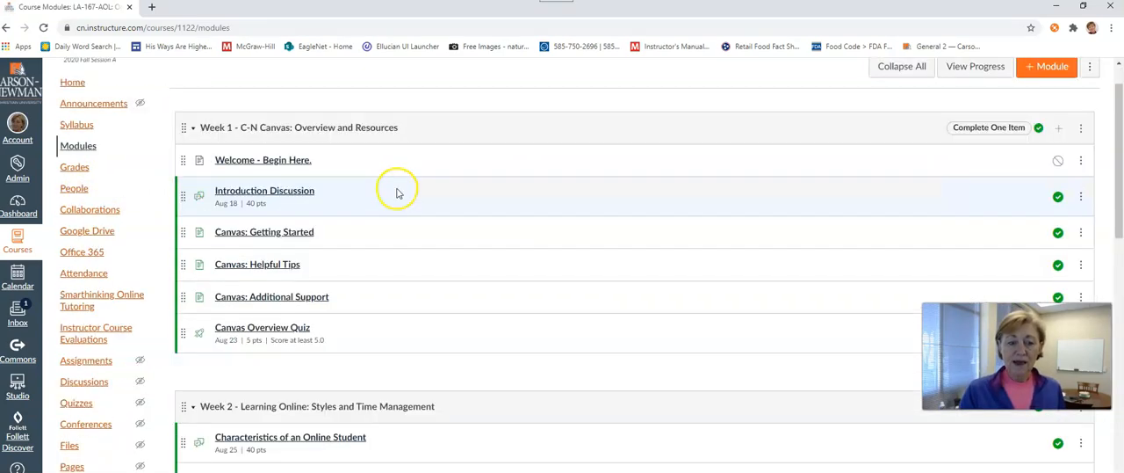
pyautogui.scroll(-3, 297, 174)
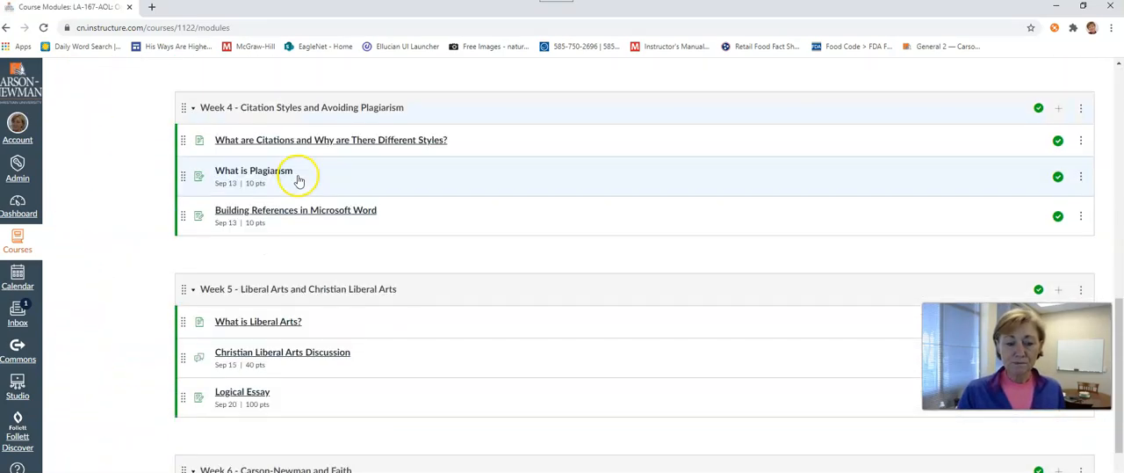
pyautogui.scroll(-1, 311, 240)
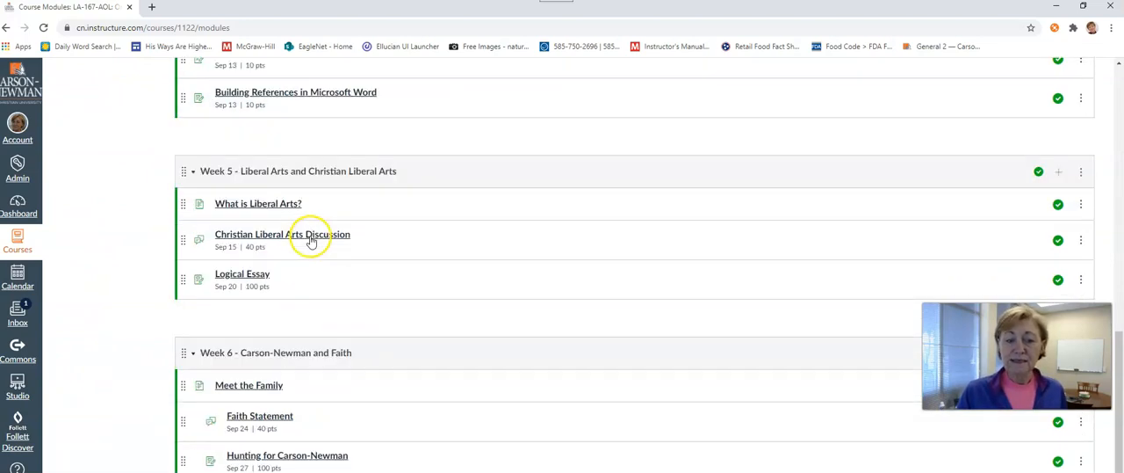
pyautogui.click(241, 276)
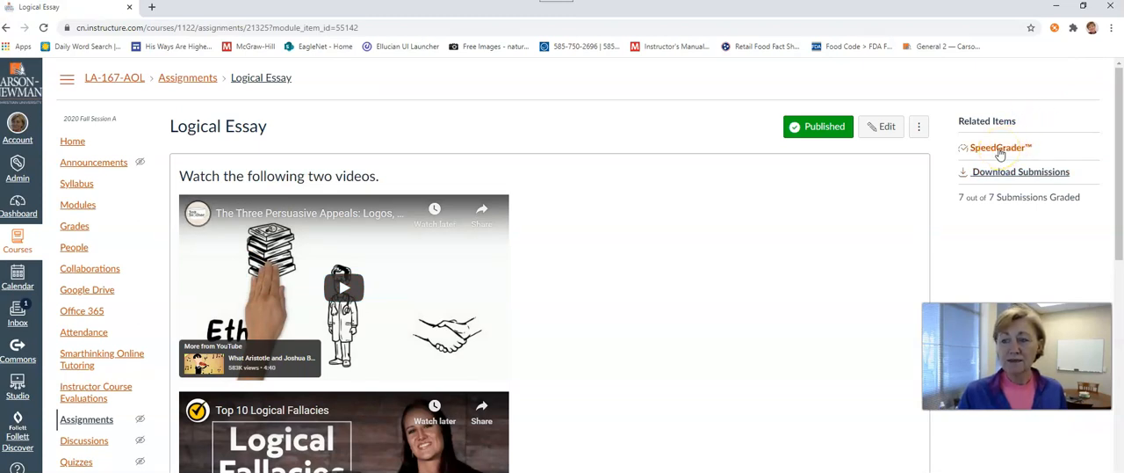
pyautogui.click(999, 149)
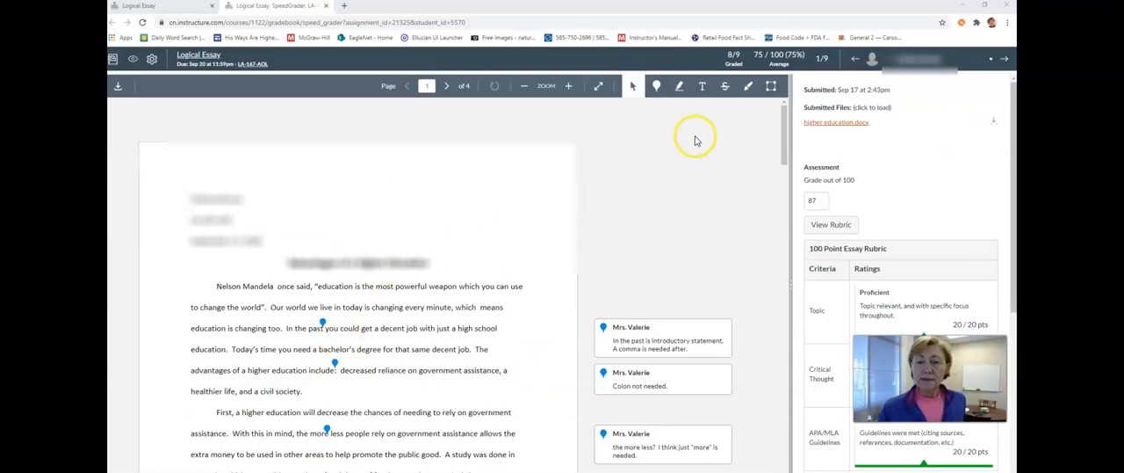
# - Place a blue point annotation above "decent job" in the essay's first paragraph and discard its empty comment
pyautogui.click(677, 107)
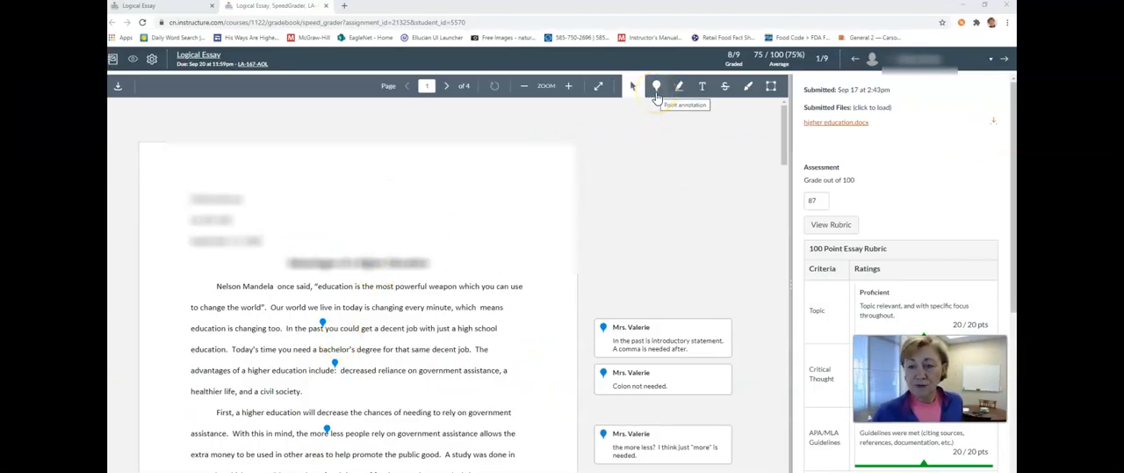
pyautogui.click(632, 85)
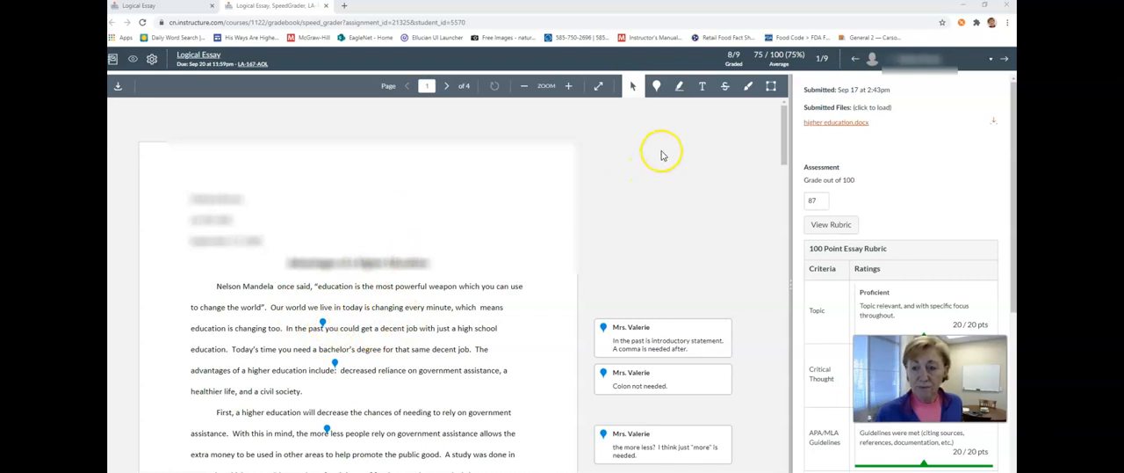
pyautogui.click(656, 88)
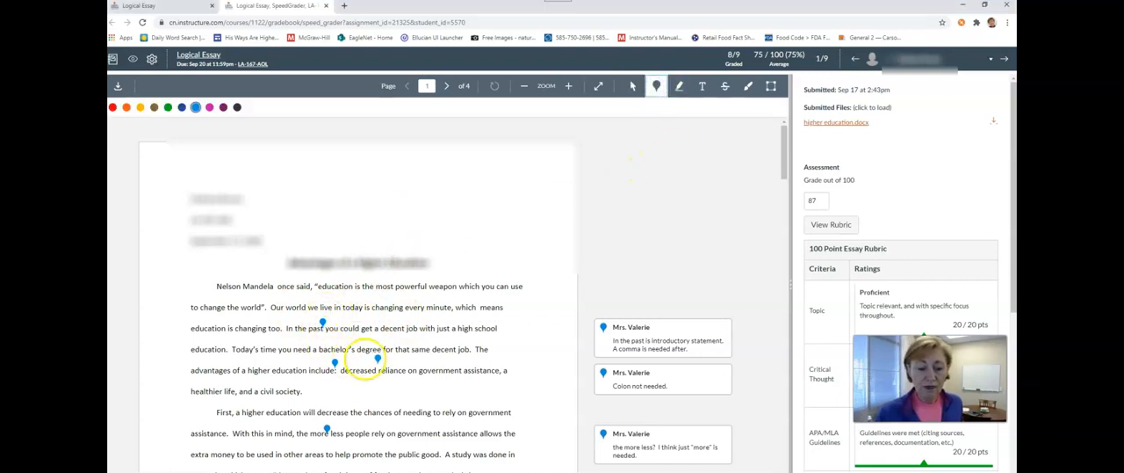
pyautogui.click(405, 321)
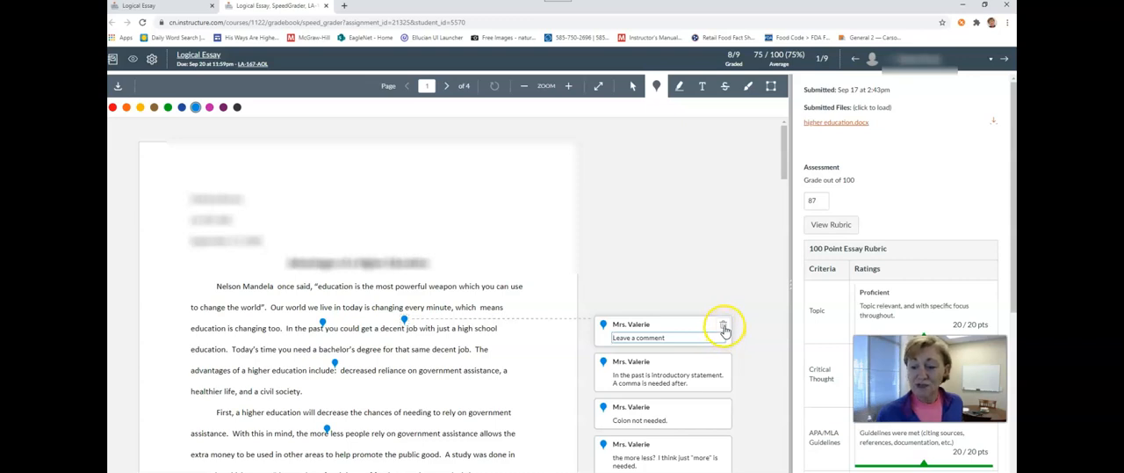
pyautogui.click(724, 330)
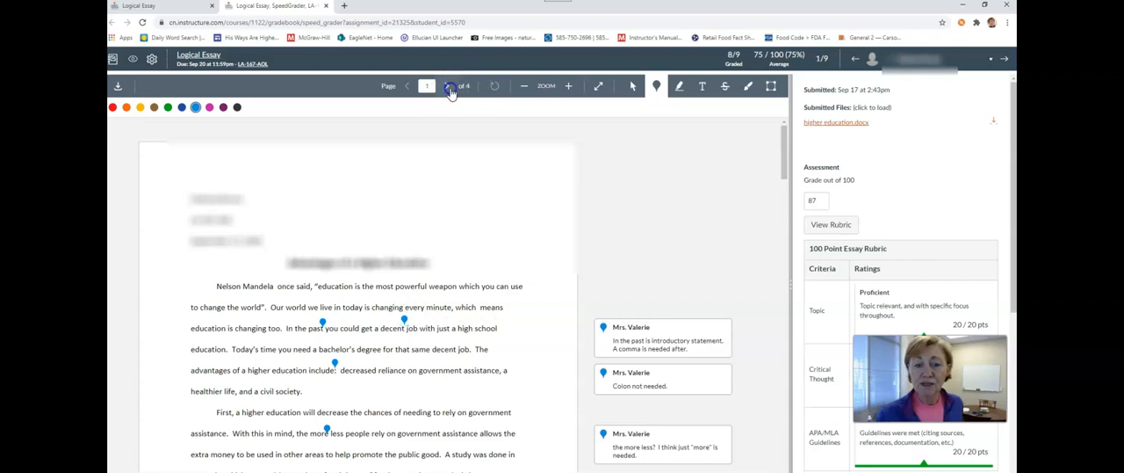
# - Add a free text annotation reading "annotation" beside the second line of the conclusion on page 3
pyautogui.click(447, 86)
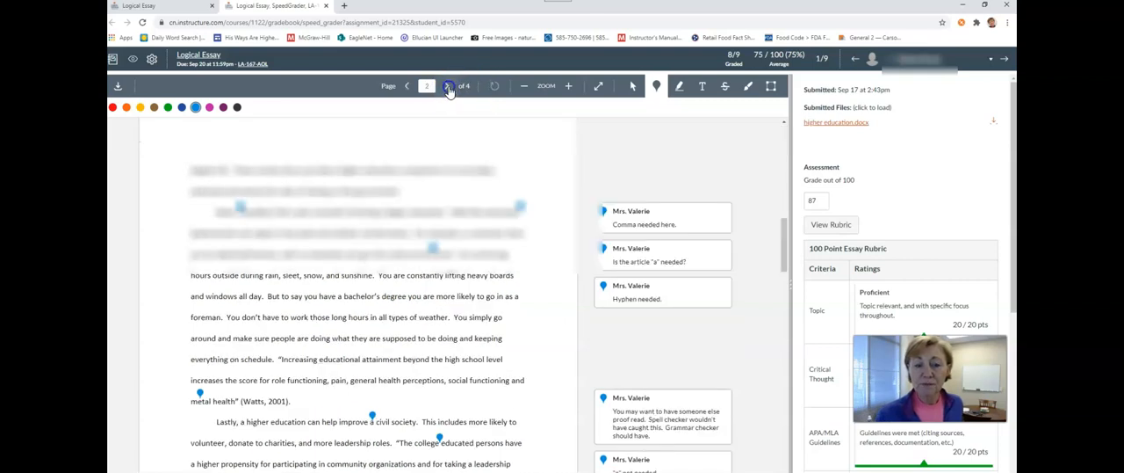
pyautogui.click(448, 88)
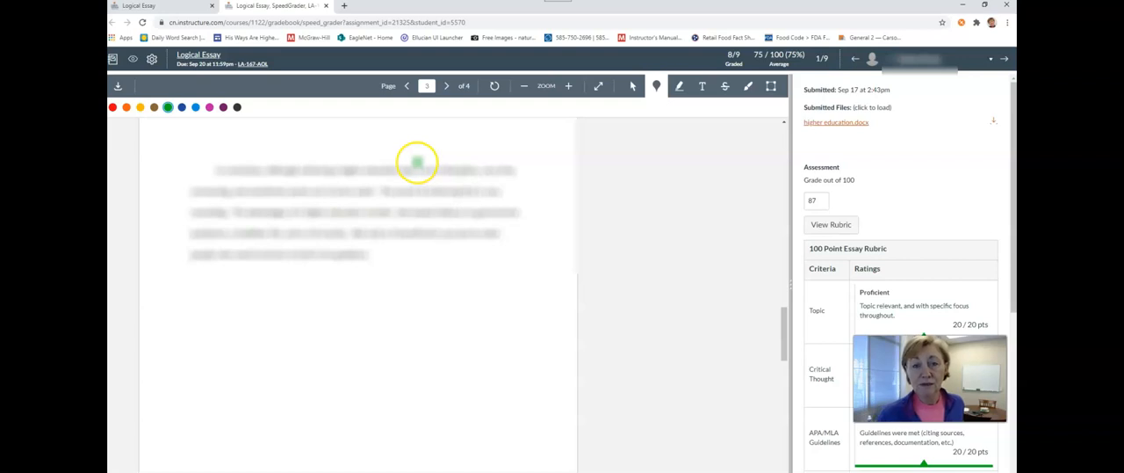
pyautogui.click(652, 91)
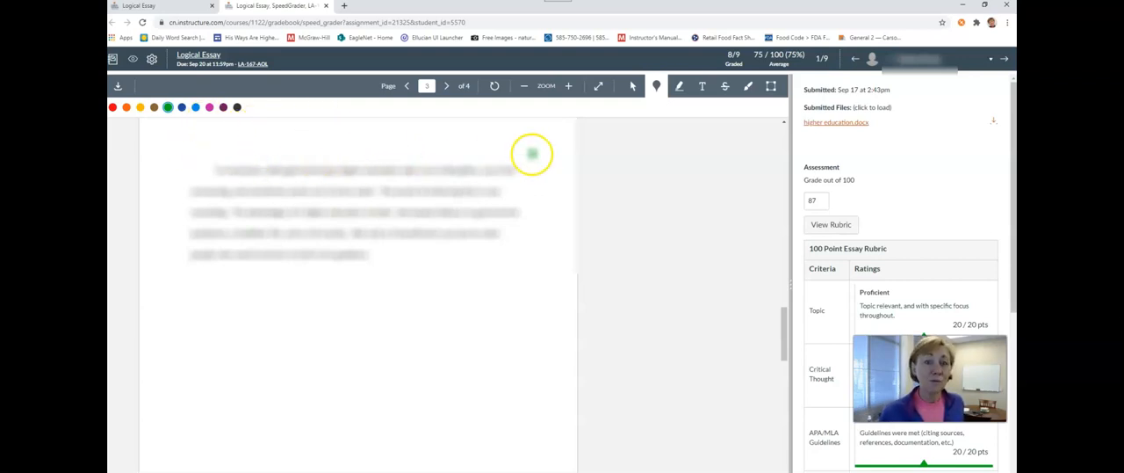
pyautogui.click(702, 91)
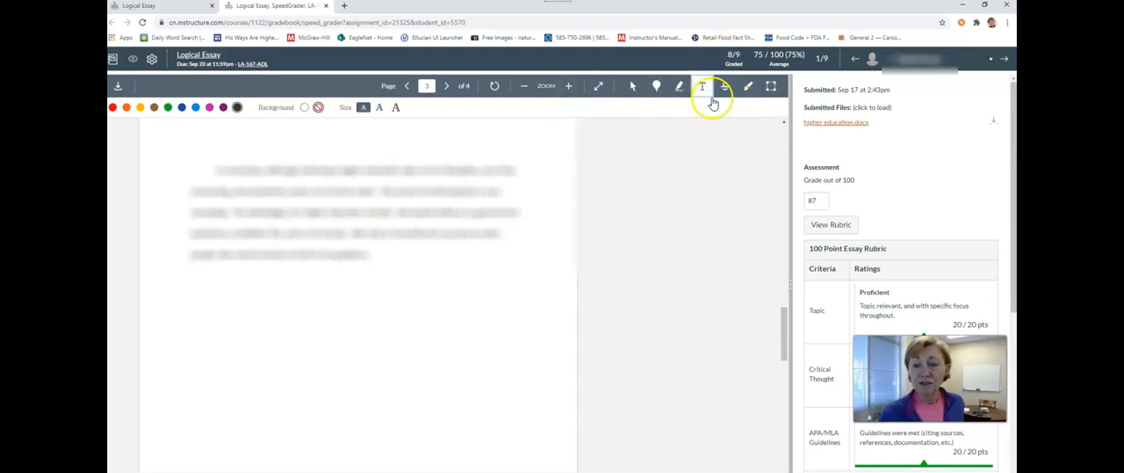
pyautogui.click(505, 190)
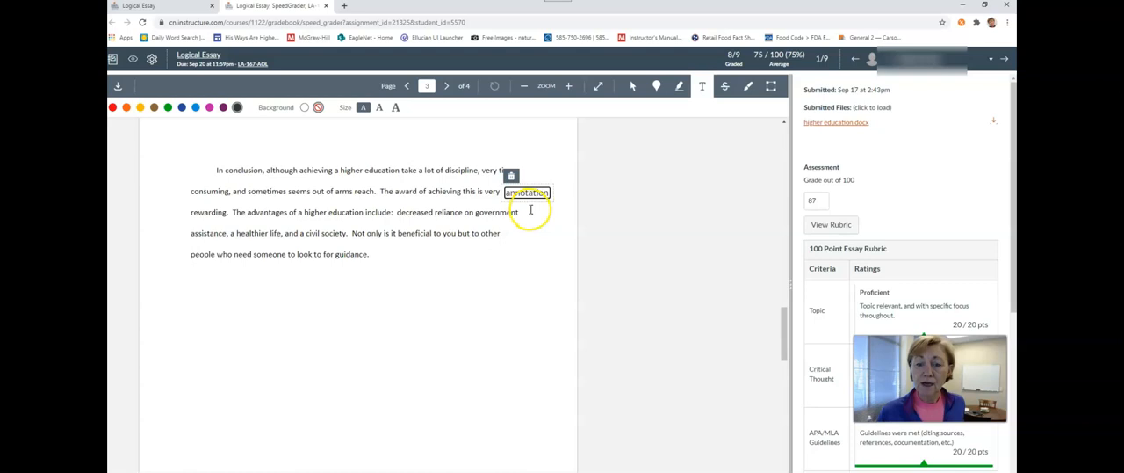
pyautogui.click(548, 228)
# - Delete the free text annotations beside the conclusion paragraph, confirming each deletion
pyautogui.click(511, 190)
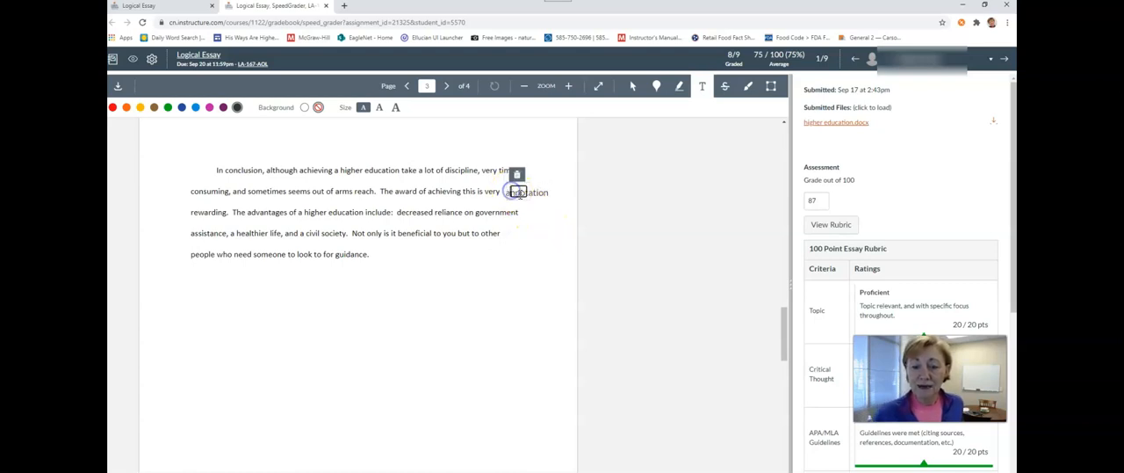
pyautogui.click(516, 176)
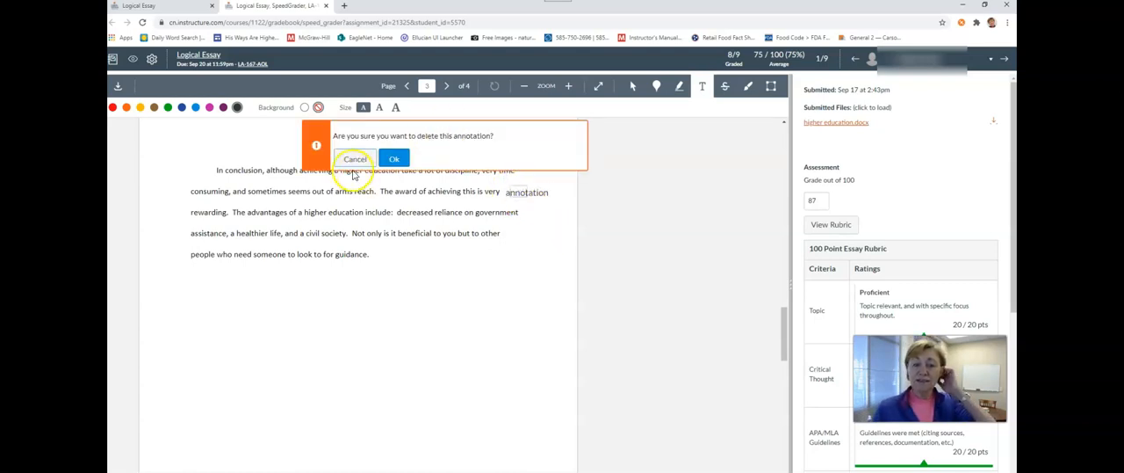
pyautogui.click(404, 159)
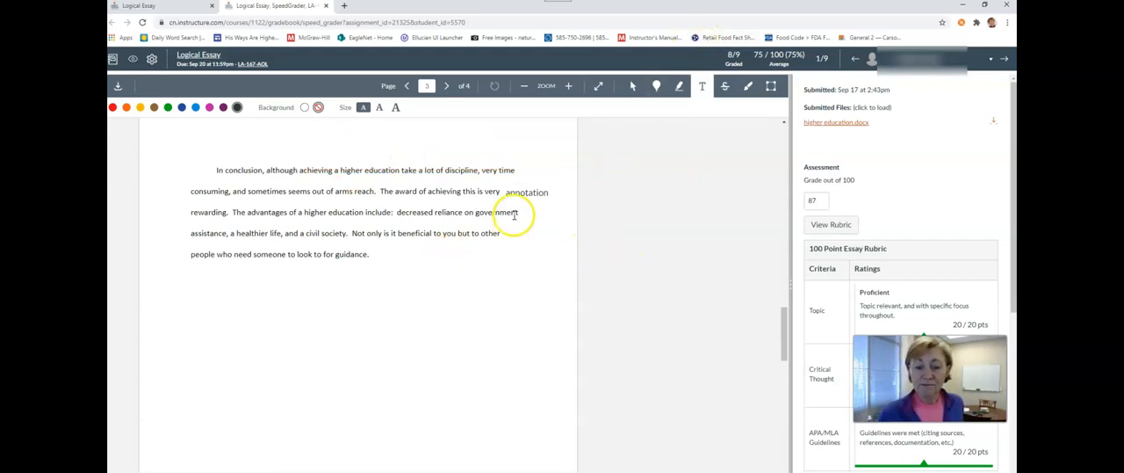
pyautogui.click(530, 193)
pyautogui.click(512, 177)
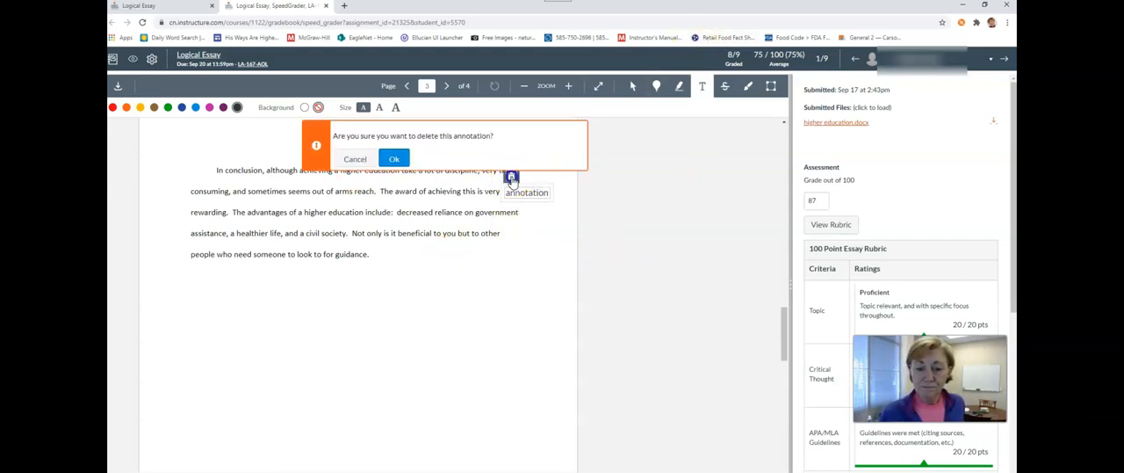
pyautogui.click(394, 159)
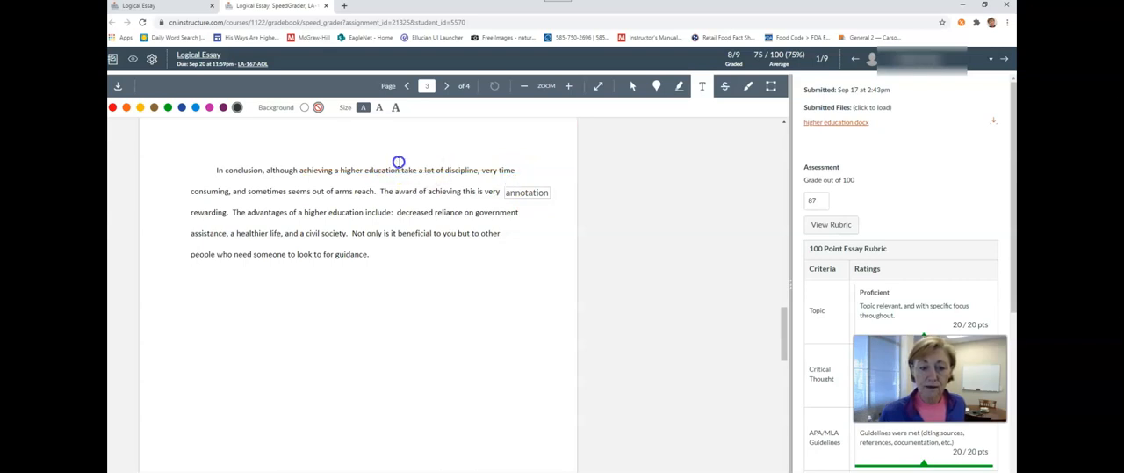
# - Strike out the word "government" in the conclusion in red and delete the strikeout again
pyautogui.click(723, 91)
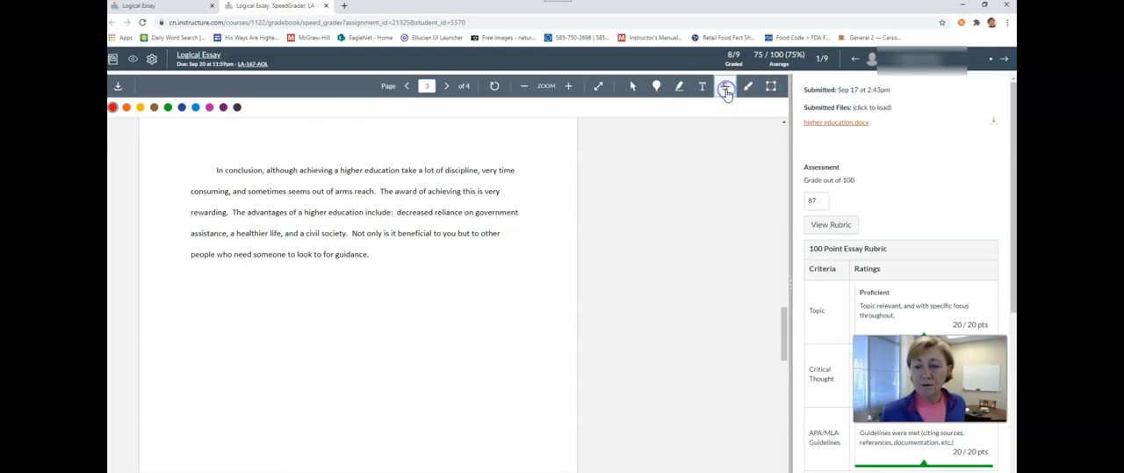
pyautogui.click(474, 213)
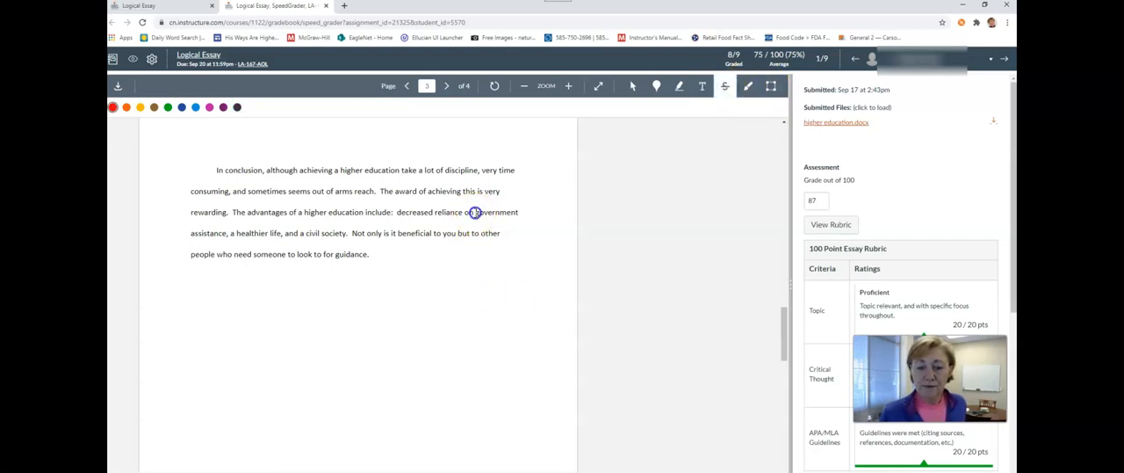
pyautogui.moveTo(506, 212); pyautogui.dragTo(519, 213)
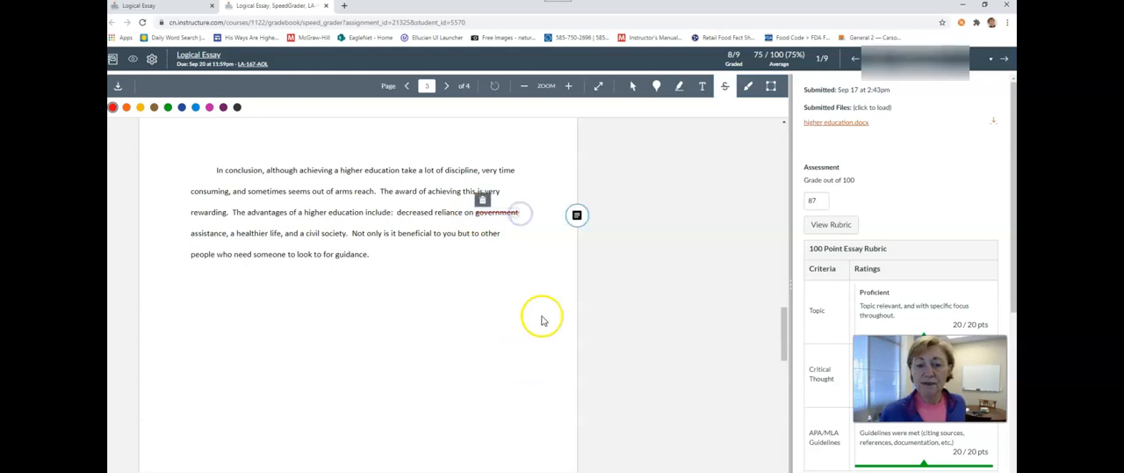
pyautogui.click(483, 200)
pyautogui.click(393, 165)
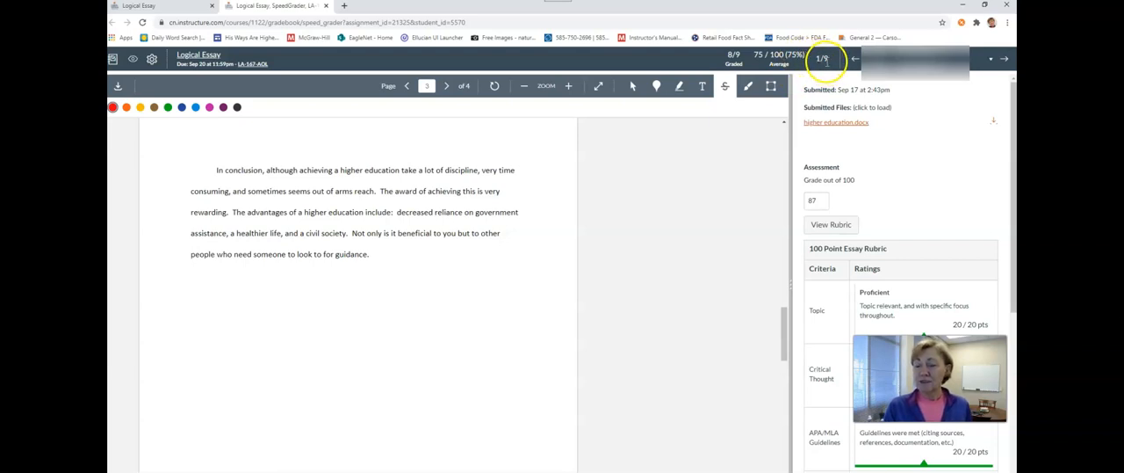
# - Look through the following students' Logical Essay submissions up to the seventh of nine
pyautogui.click(1005, 63)
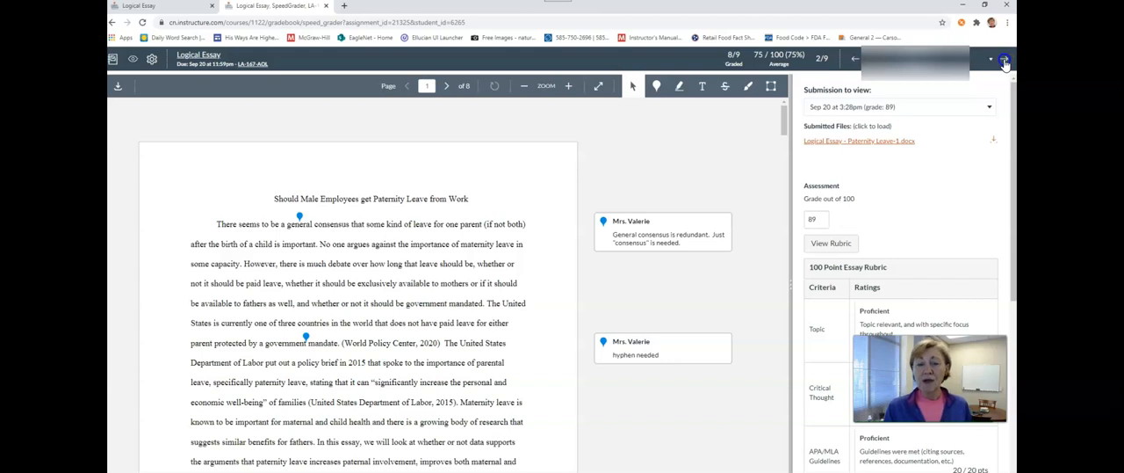
pyautogui.click(1004, 62)
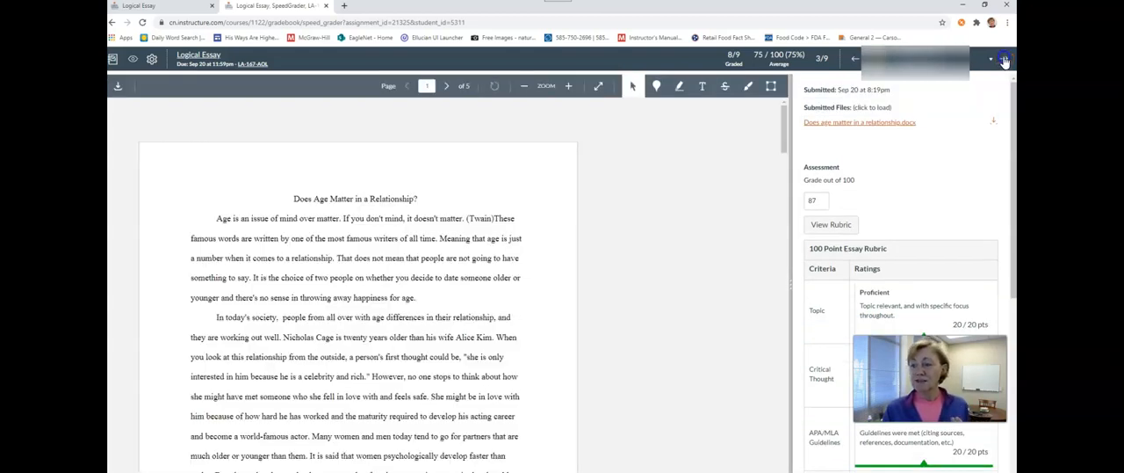
pyautogui.click(1004, 61)
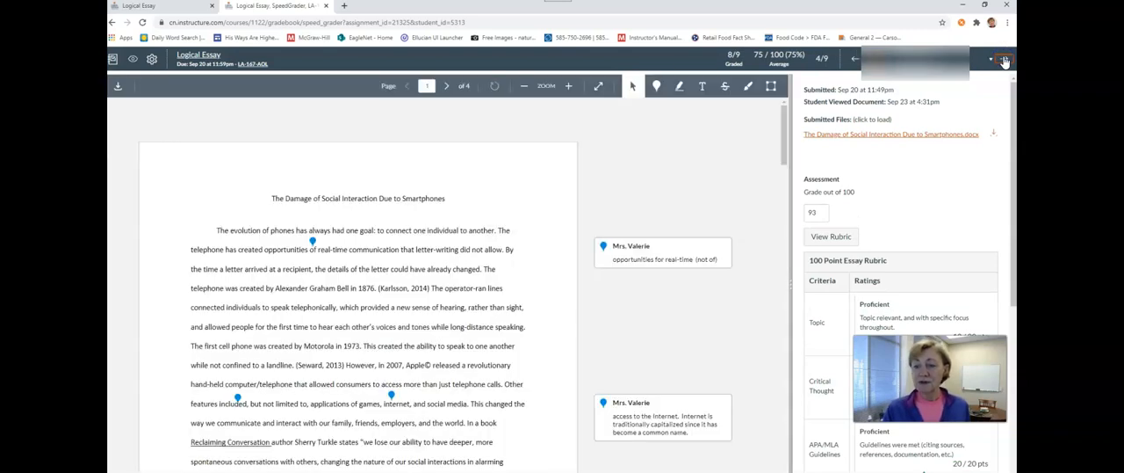
pyautogui.click(1004, 62)
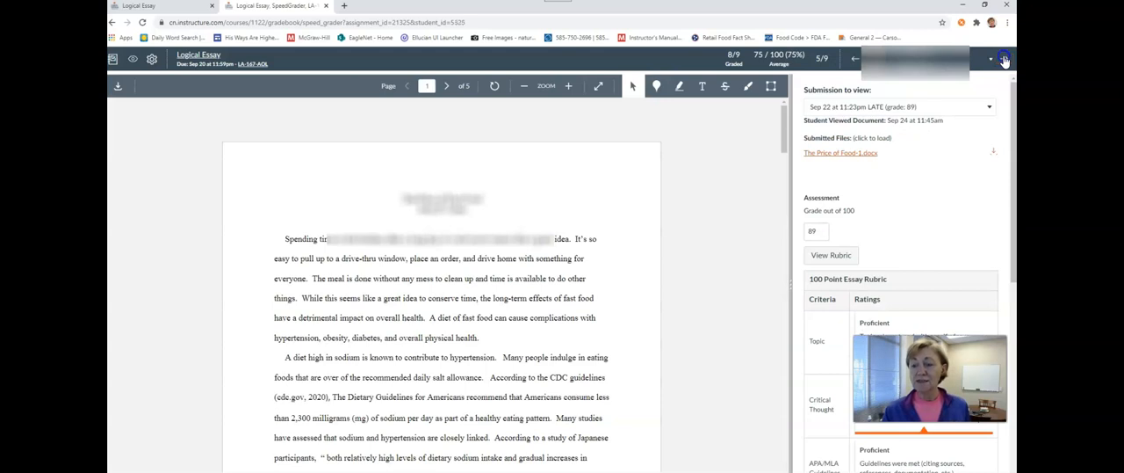
pyautogui.click(1004, 62)
pyautogui.click(1004, 61)
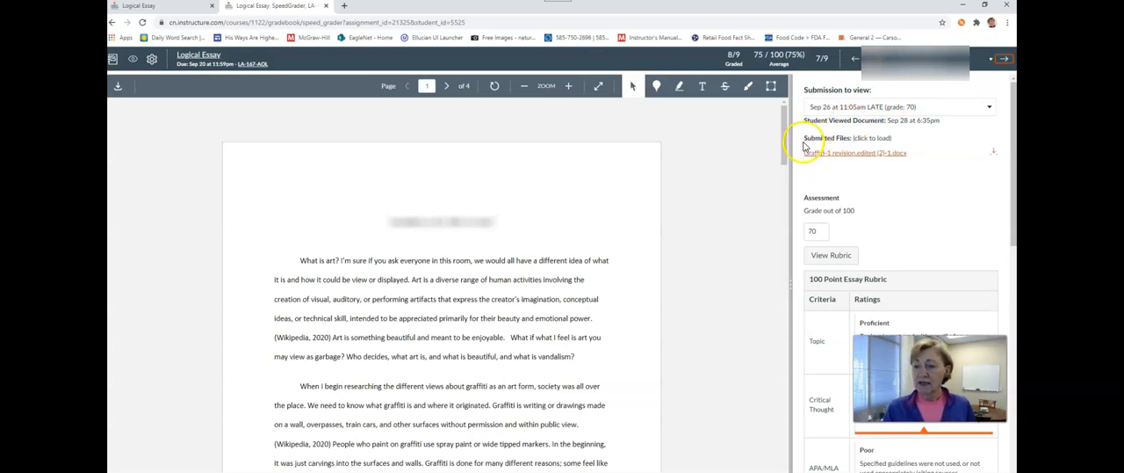
# - View this student's earlier submission from Sep 20 at 11:45pm with grade 66 and its annotations
pyautogui.click(885, 162)
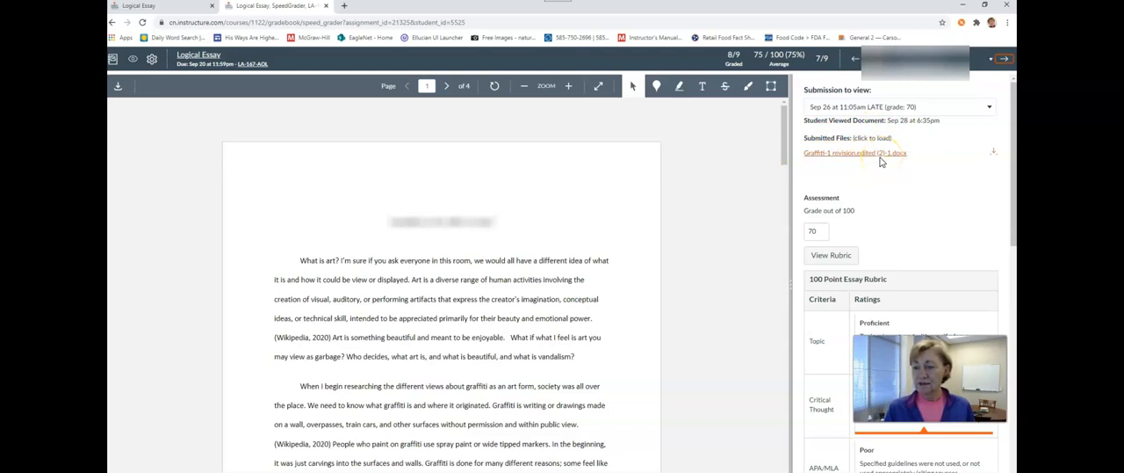
pyautogui.click(990, 107)
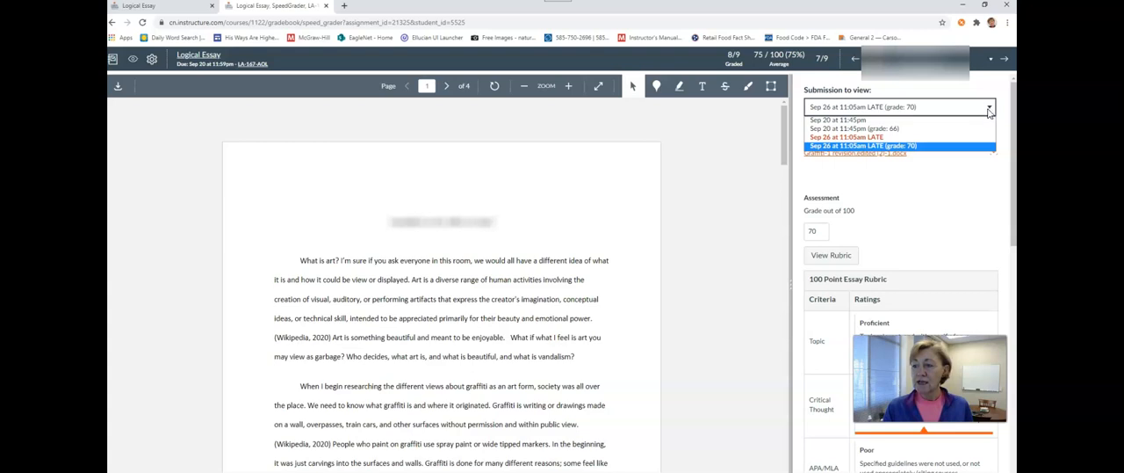
pyautogui.click(839, 128)
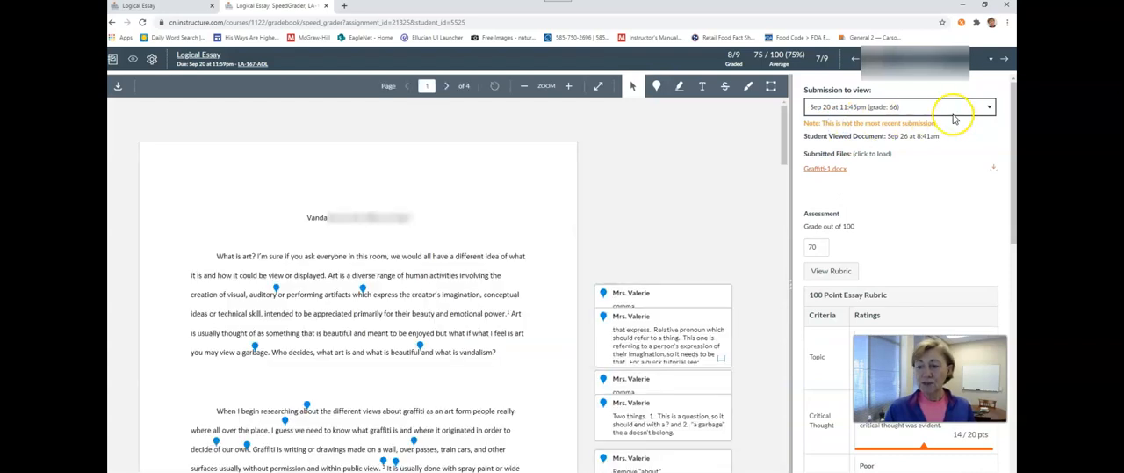
# - View this student's late submission from Sep 26 at 11:05am with grade 70, and go back to the sixth student
pyautogui.click(990, 108)
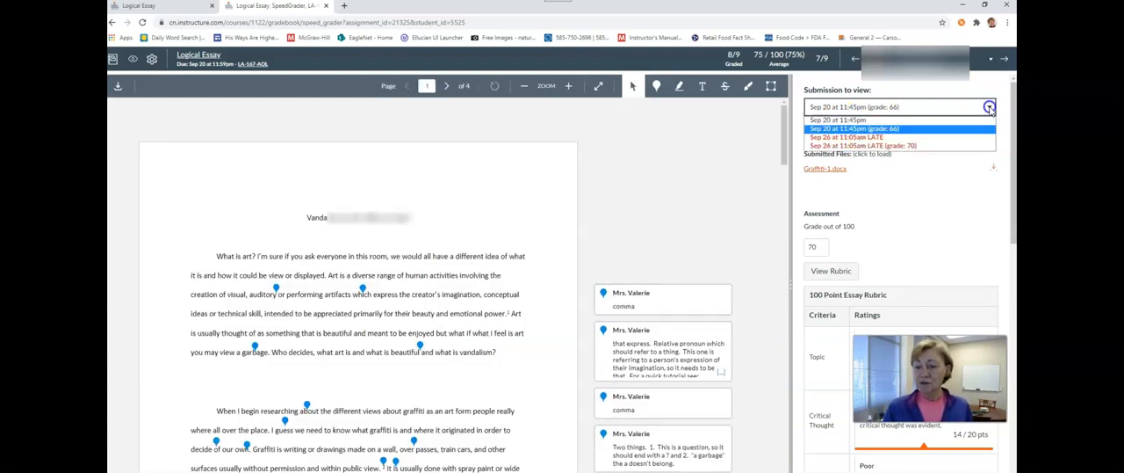
pyautogui.click(922, 146)
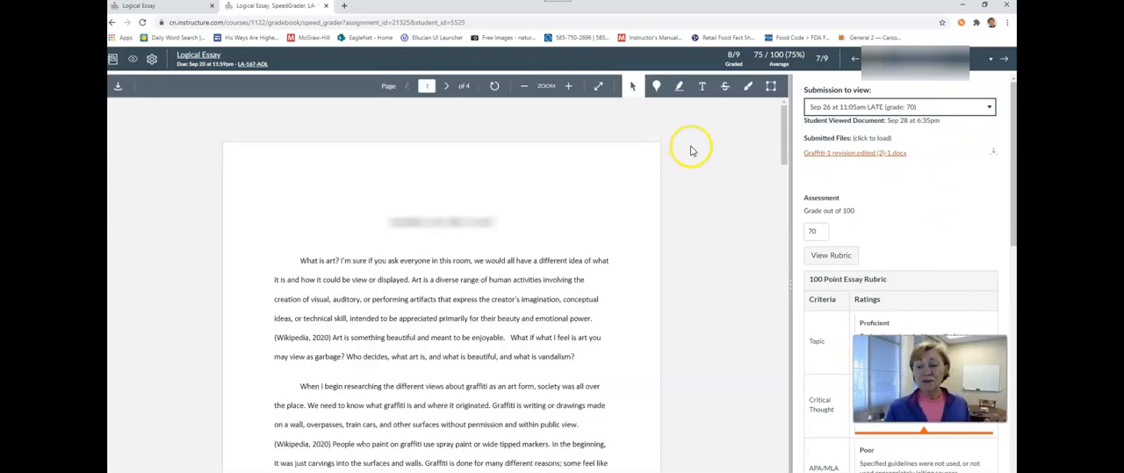
pyautogui.click(853, 62)
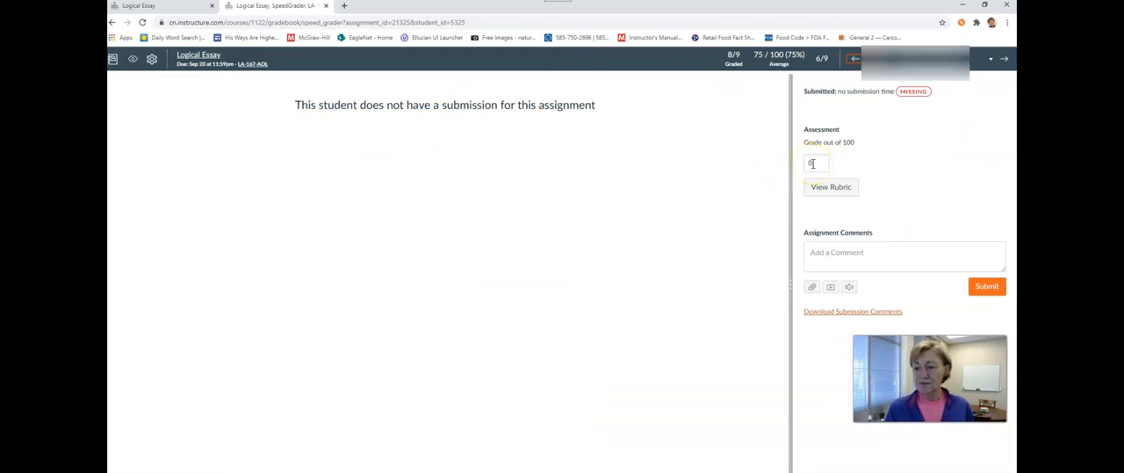
# - Open the rubric for the student without a submission, with the grading pane widened, and rate all five criteria Poor
pyautogui.click(830, 187)
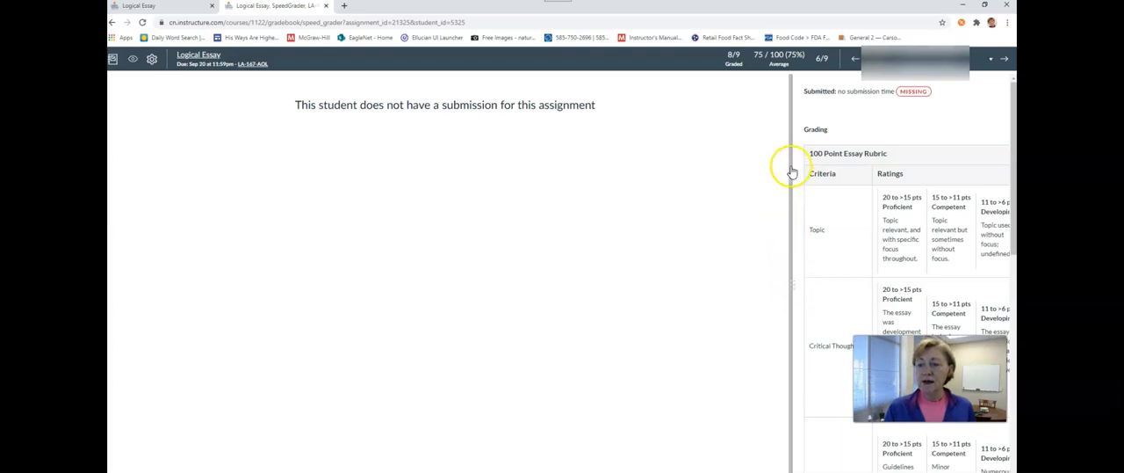
pyautogui.moveTo(791, 156); pyautogui.dragTo(479, 168)
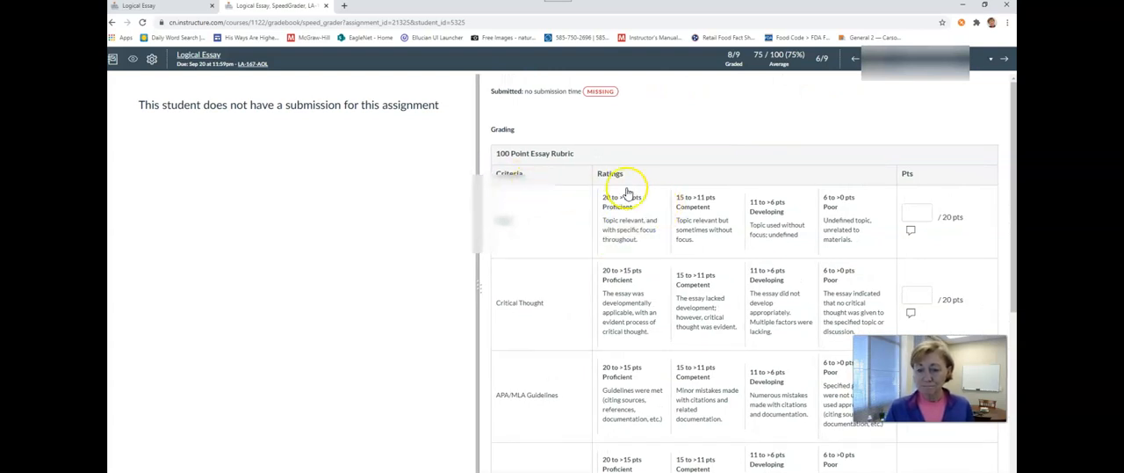
pyautogui.click(879, 231)
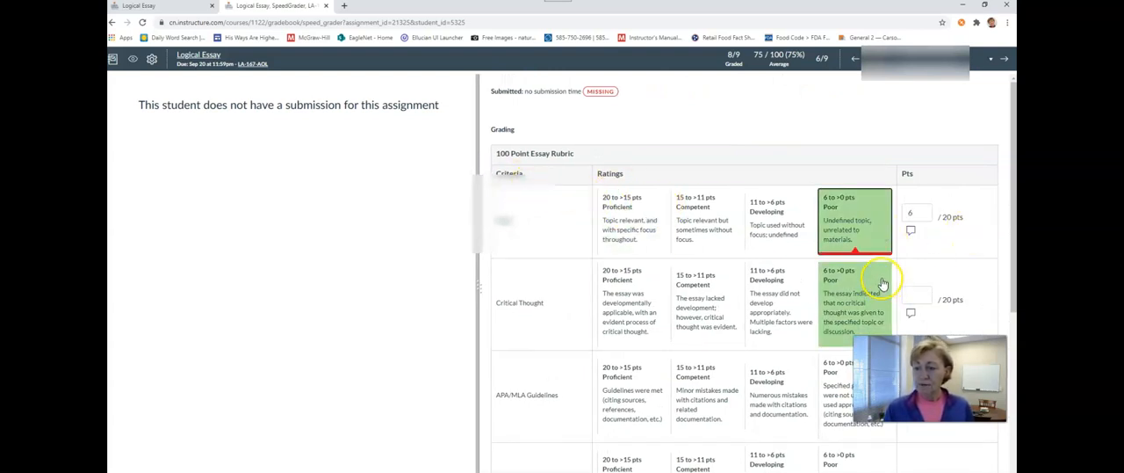
pyautogui.click(881, 281)
pyautogui.click(841, 426)
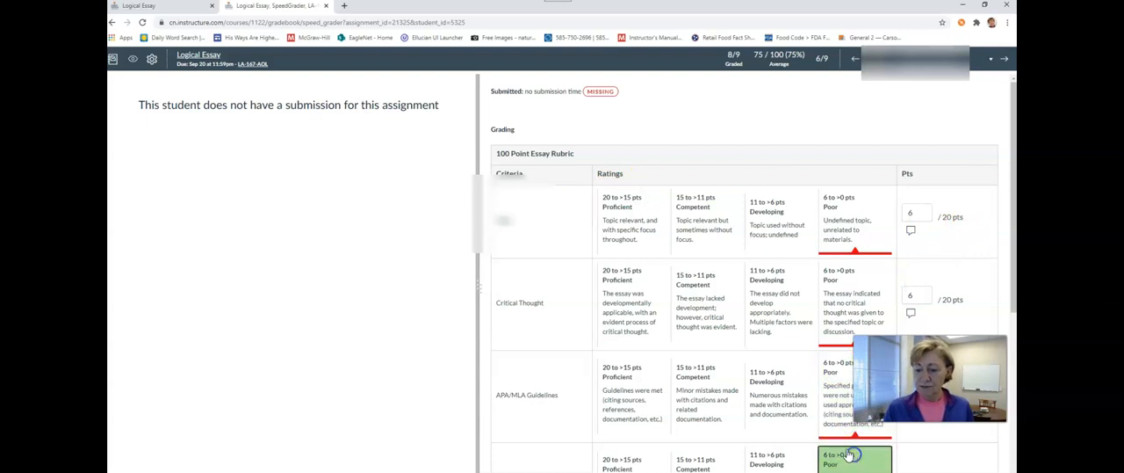
pyautogui.scroll(-2, 846, 451)
pyautogui.click(846, 451)
pyautogui.scroll(-3, 845, 439)
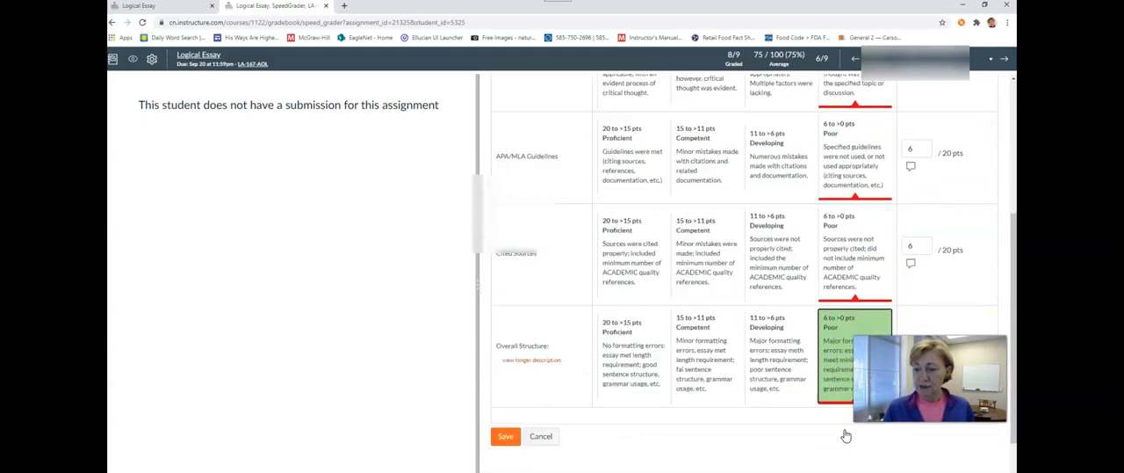
# - Set the points for the Topic, Critical Thought and APA/MLA Guidelines criteria to 0
pyautogui.scroll(4, 844, 431)
pyautogui.click(918, 165)
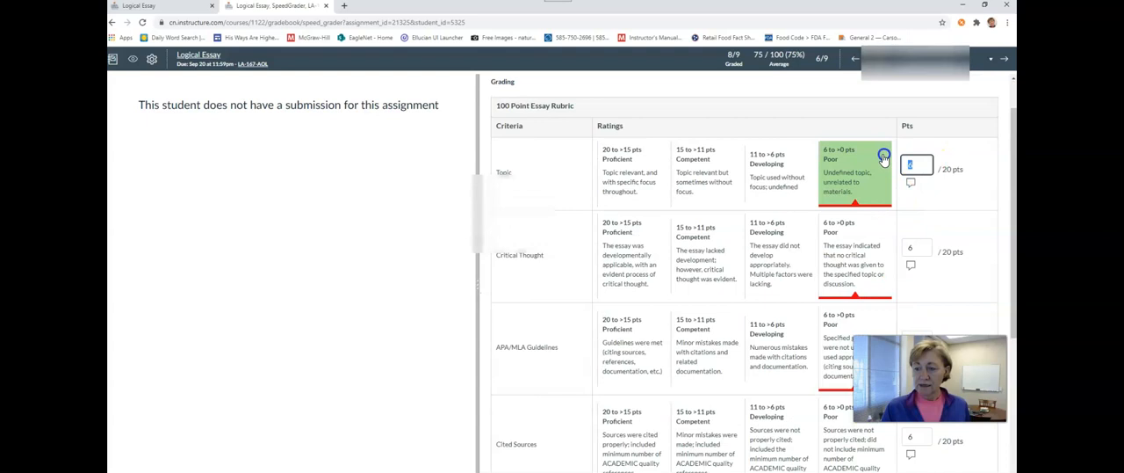
pyautogui.write('0')
pyautogui.scroll(-1, 911, 198)
pyautogui.click(914, 201)
pyautogui.write('0')
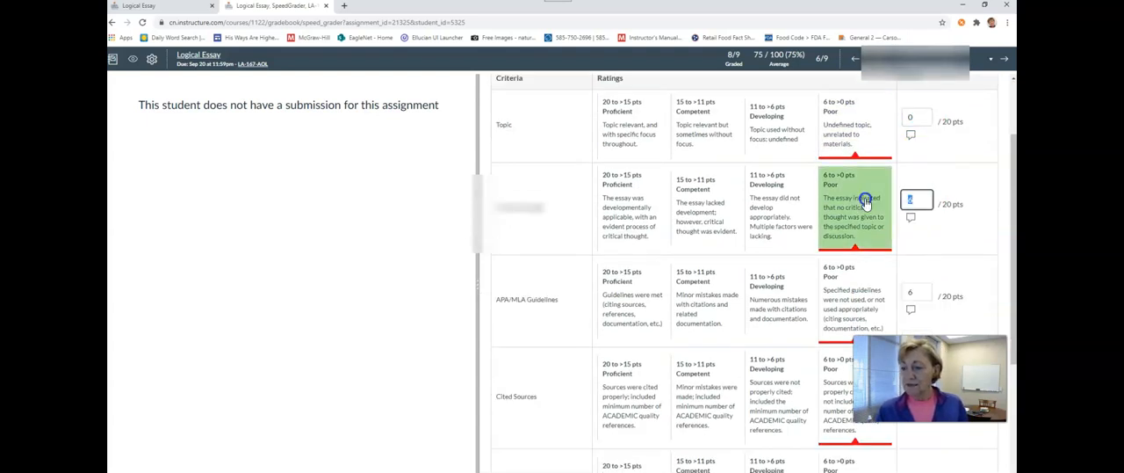
pyautogui.click(916, 292)
pyautogui.write('0')
# - Set the points for the Cited Sources and Overall Structure criteria to 0 and save the rubric
pyautogui.scroll(-3, 914, 290)
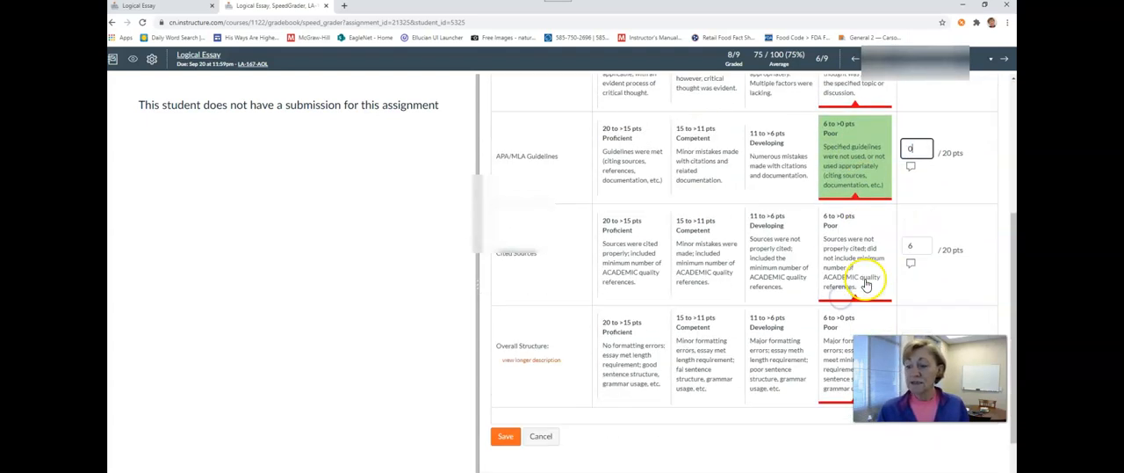
pyautogui.click(918, 244)
pyautogui.write('0')
pyautogui.scroll(-2, 918, 255)
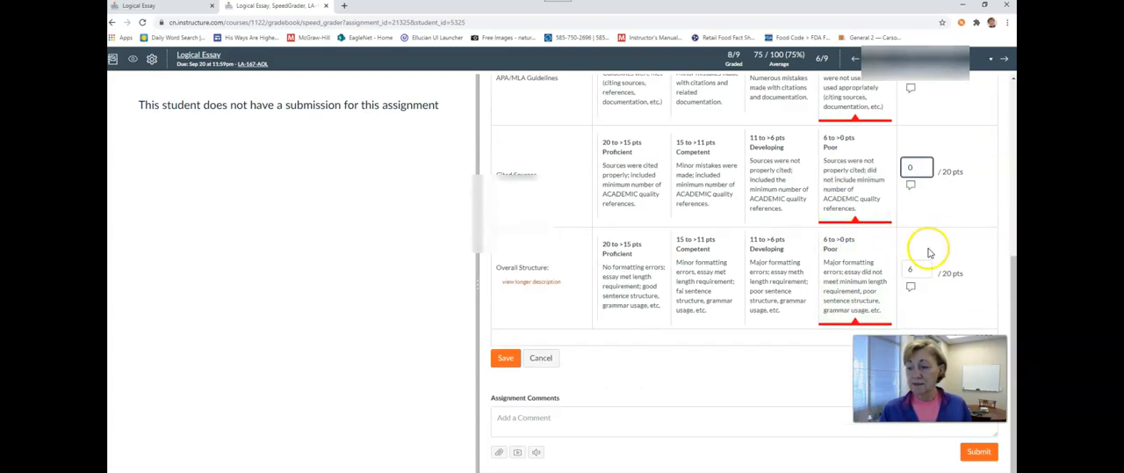
pyautogui.click(914, 268)
pyautogui.write('0')
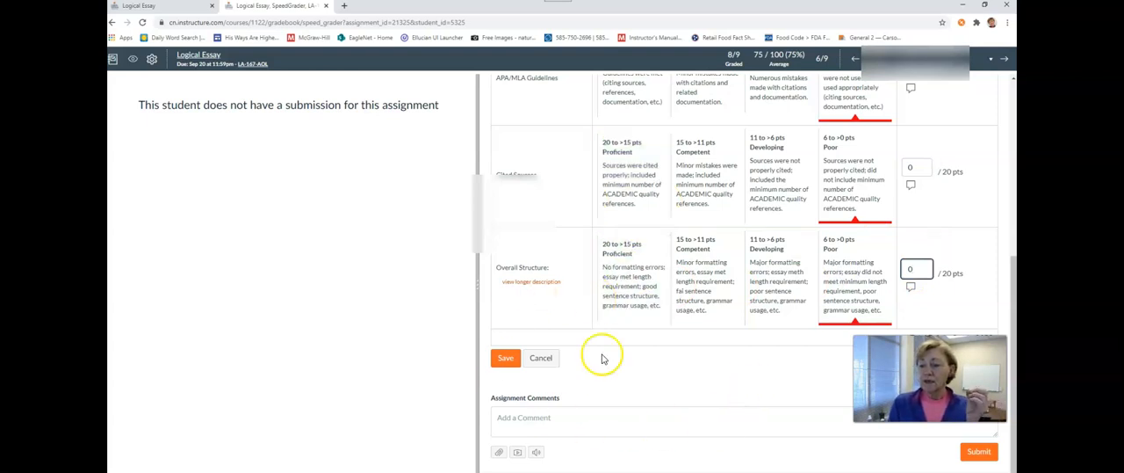
pyautogui.click(502, 362)
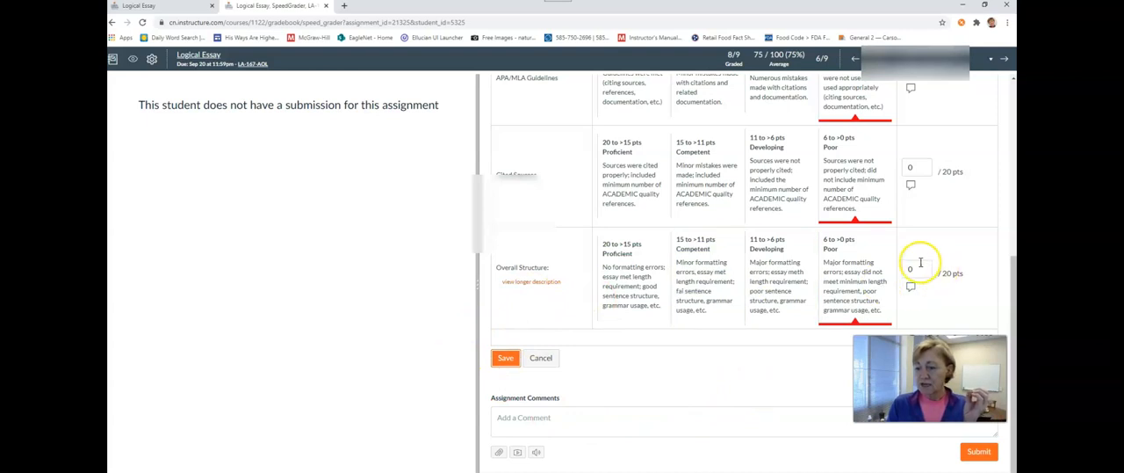
# - Rate Overall Structure as Poor again so it earns 6 points, and save the rubric
pyautogui.moveTo(919, 269); pyautogui.dragTo(881, 269)
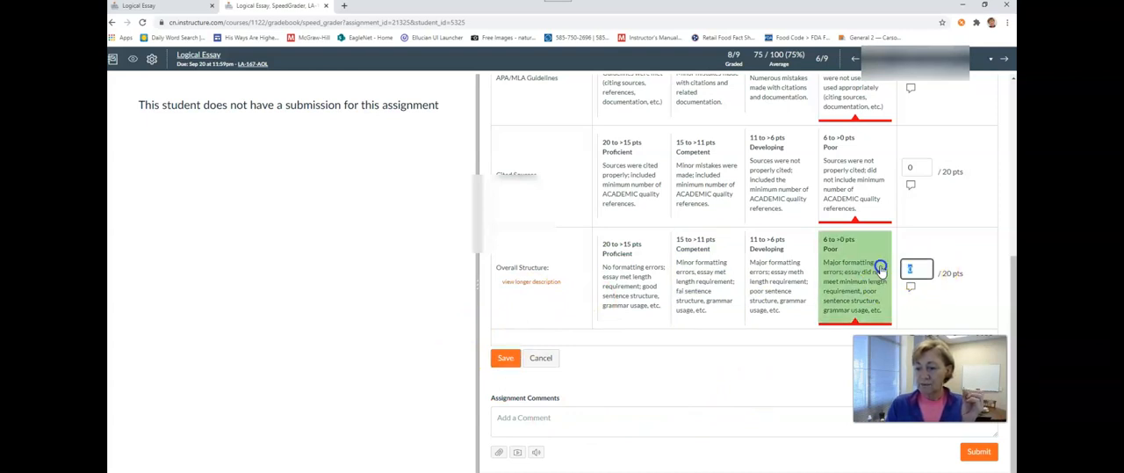
pyautogui.click(843, 272)
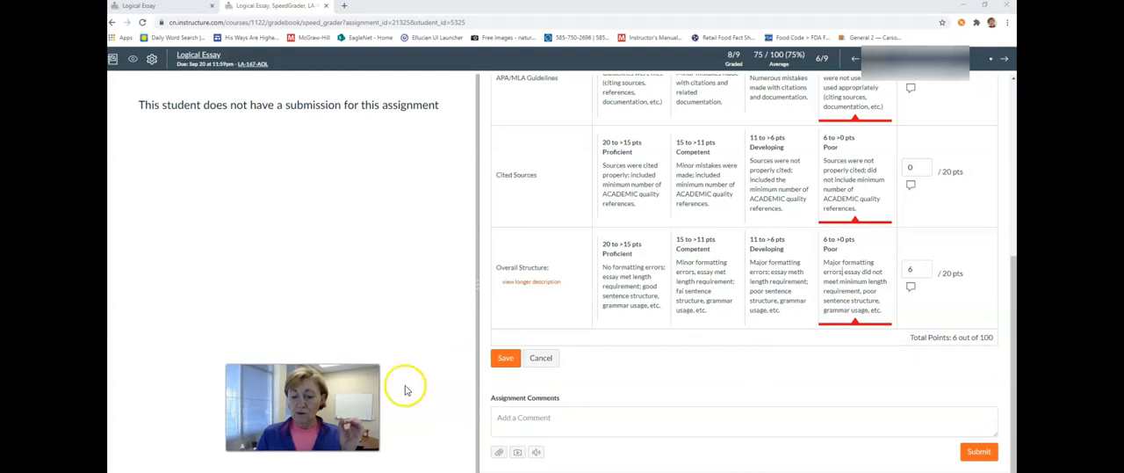
pyautogui.click(507, 361)
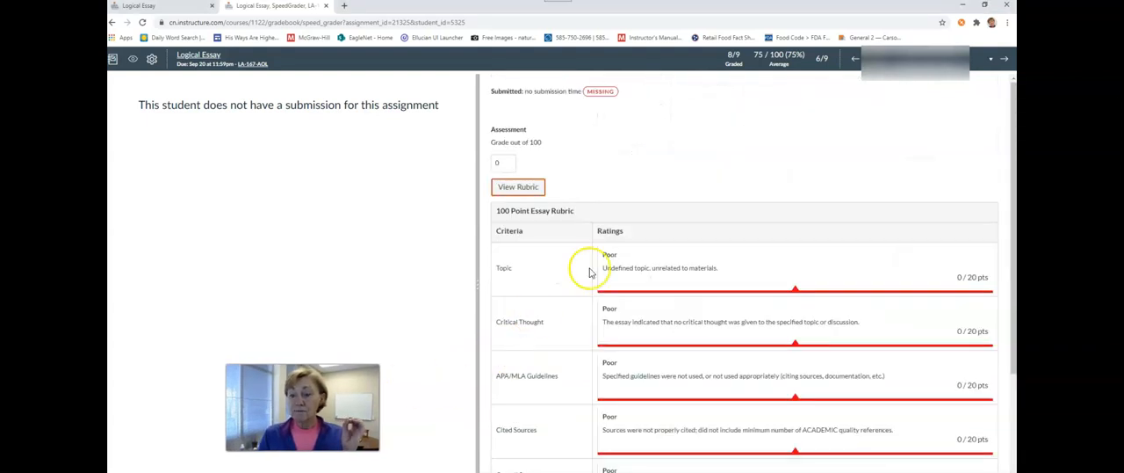
# - Compare the saved rubric's criterion points and total with the assessment grade out of 100
pyautogui.scroll(-3, 803, 250)
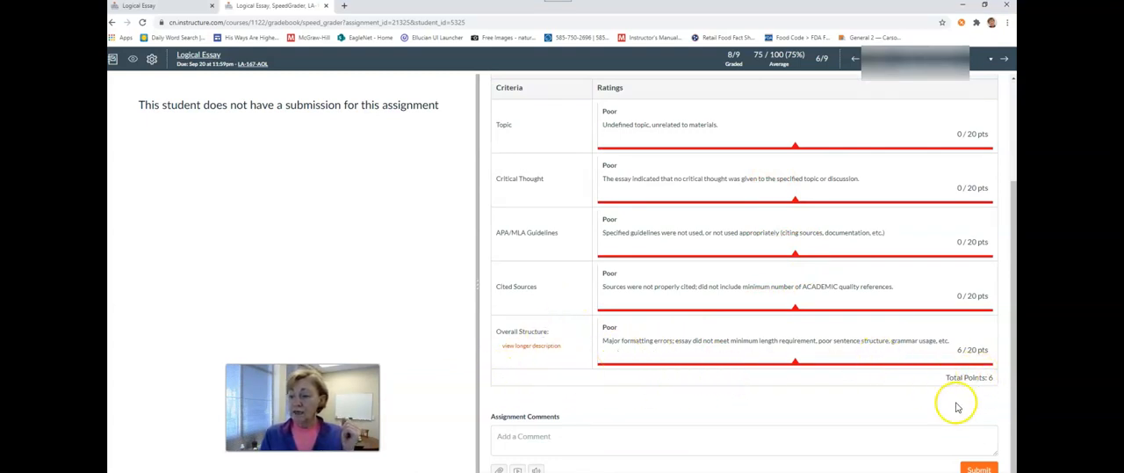
pyautogui.scroll(3, 808, 390)
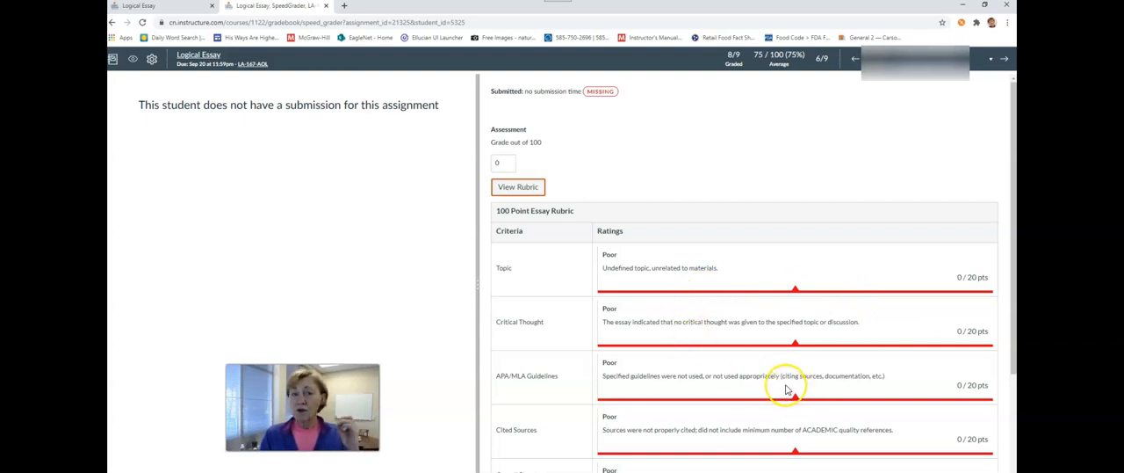
pyautogui.click(502, 161)
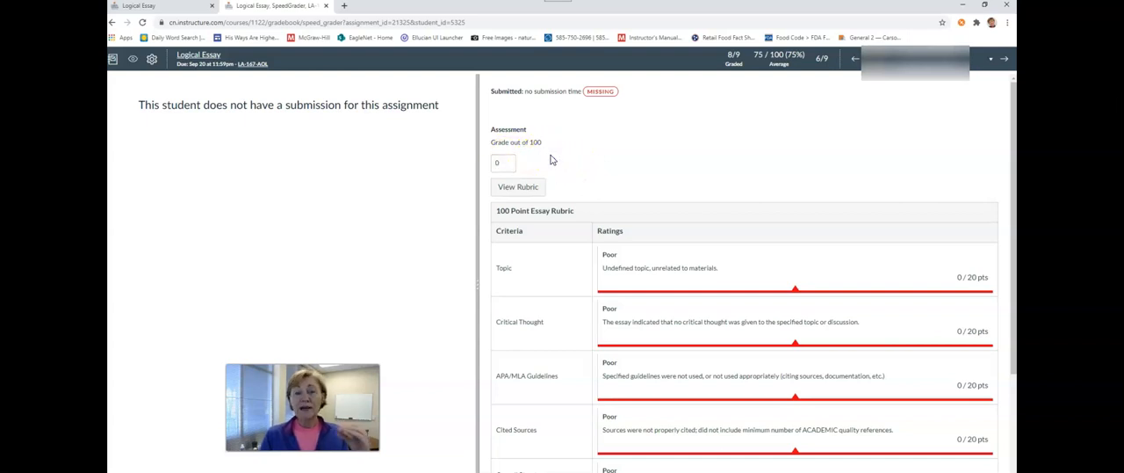
pyautogui.scroll(-3, 556, 155)
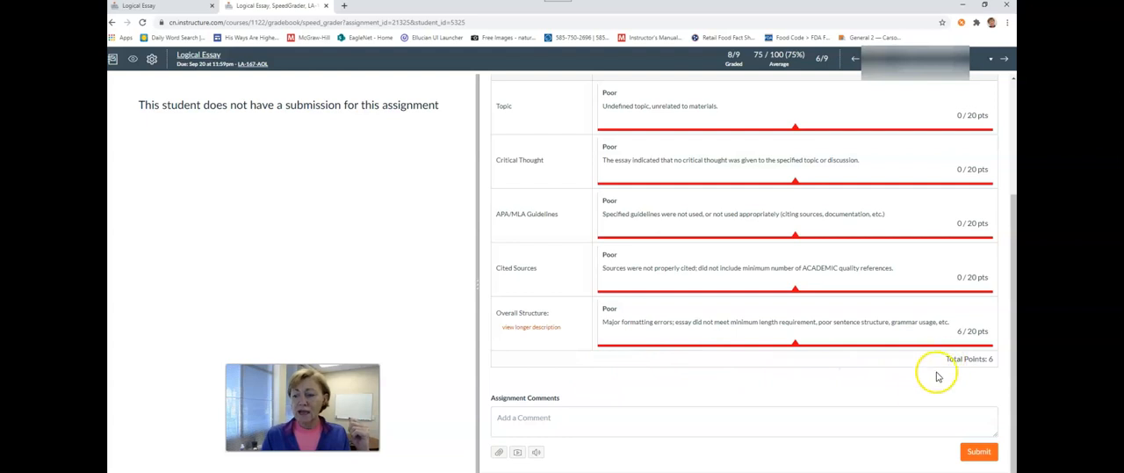
pyautogui.scroll(1, 918, 392)
pyautogui.scroll(1, 918, 392)
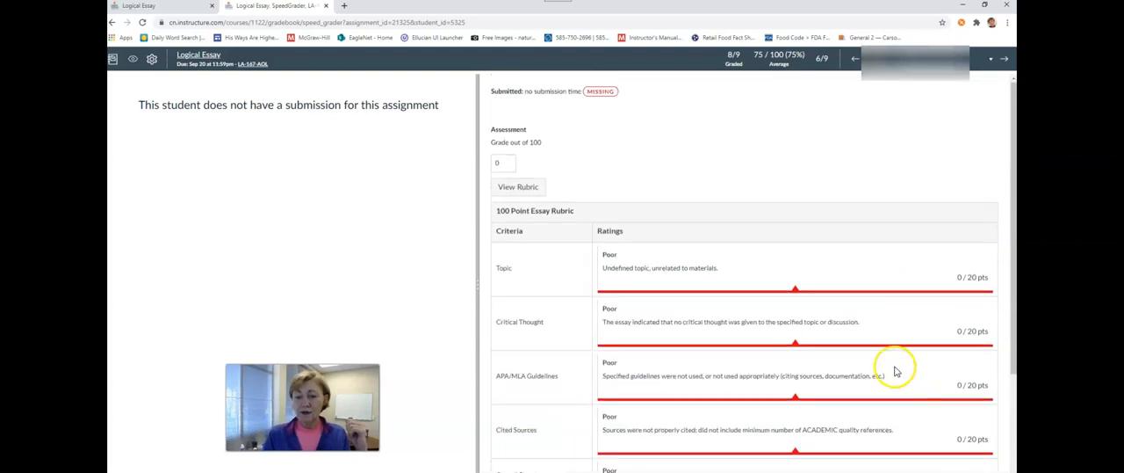
# - Reopen the rubric for editing, set the Overall Structure points to 0 and save it
pyautogui.scroll(-1, 869, 360)
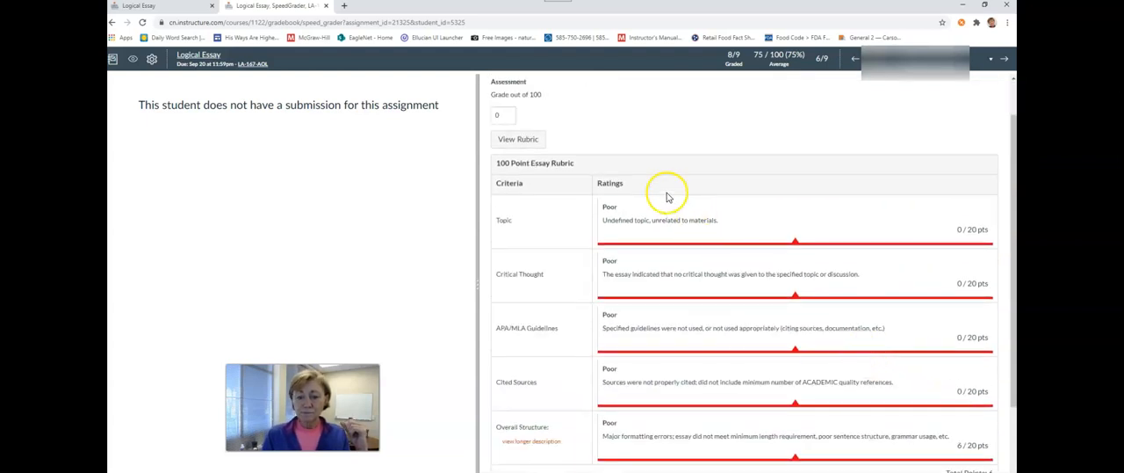
pyautogui.click(532, 140)
pyautogui.scroll(-3, 728, 252)
pyautogui.click(915, 271)
pyautogui.write('6')
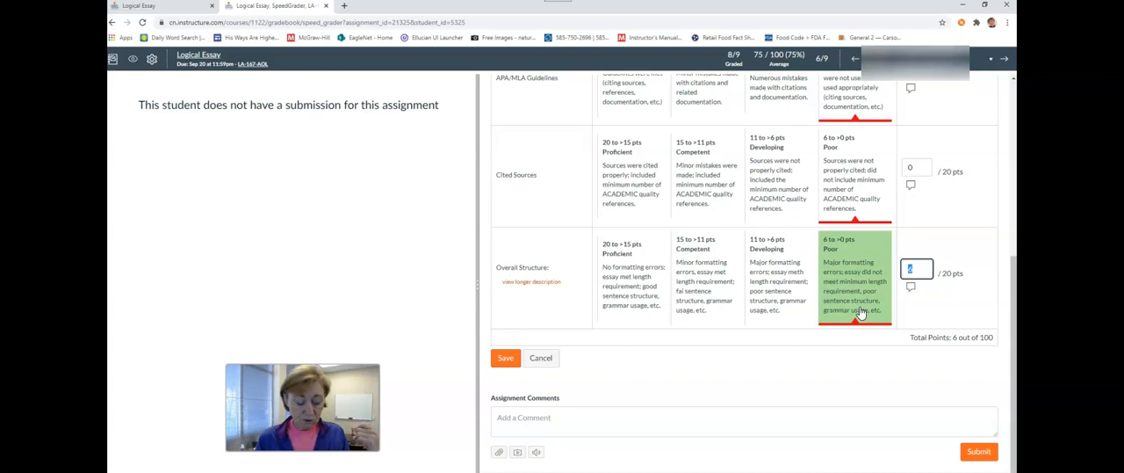
pyautogui.click(946, 305)
pyautogui.click(505, 358)
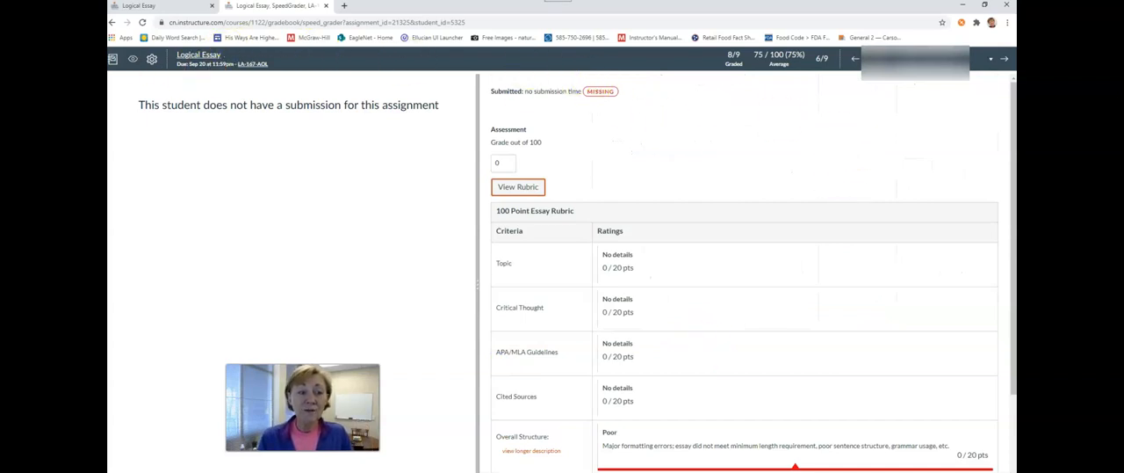
# - Return to the gradebook and open SpeedGrader for the Christian Liberal Arts assignment
pyautogui.click(113, 62)
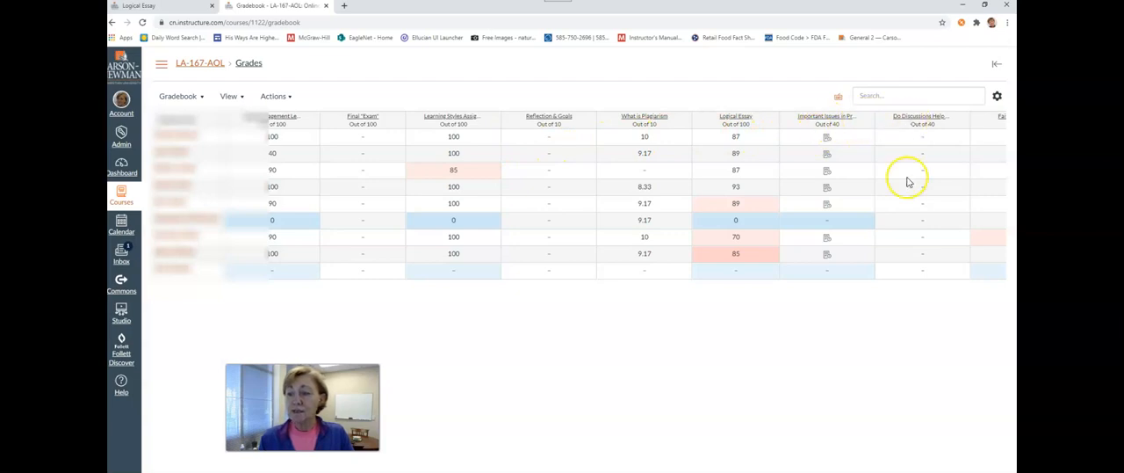
pyautogui.hscroll(15, 614, 202)
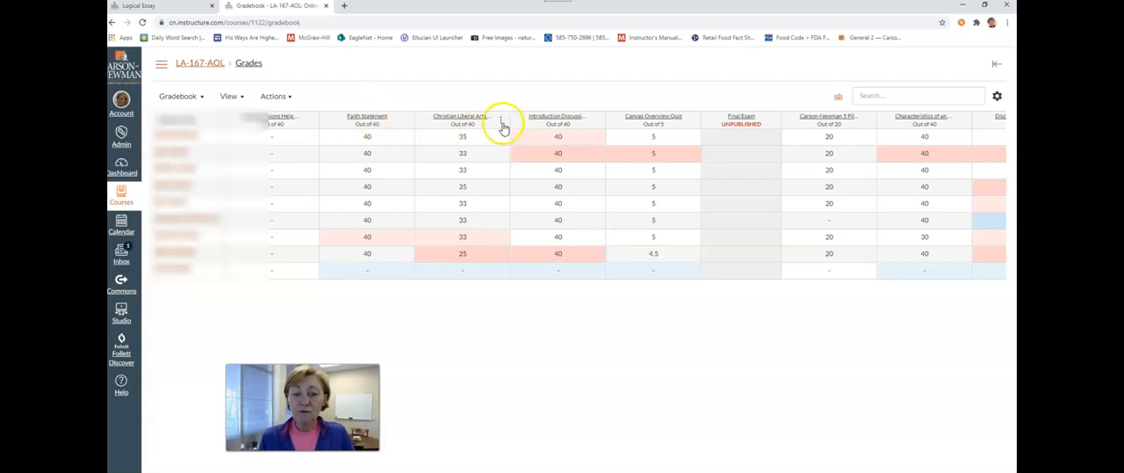
pyautogui.click(500, 121)
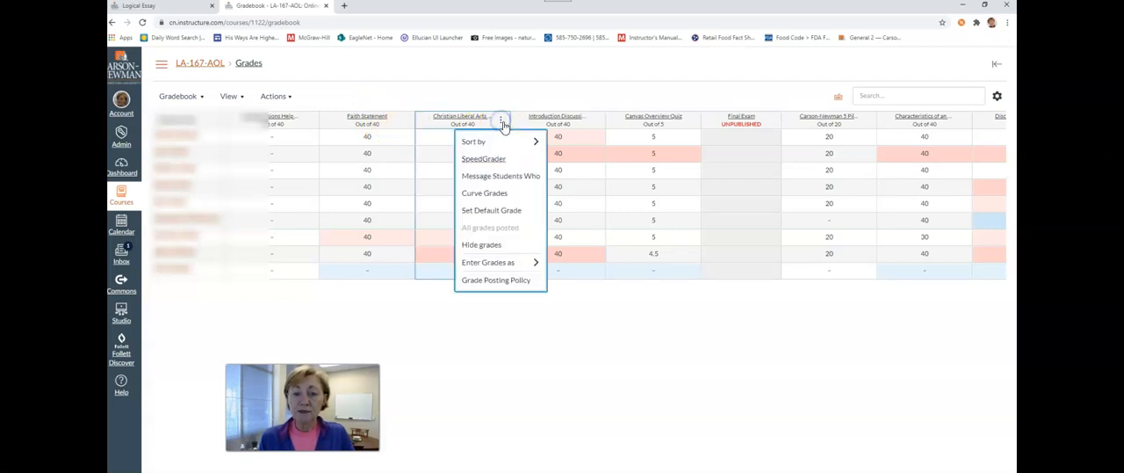
pyautogui.click(504, 166)
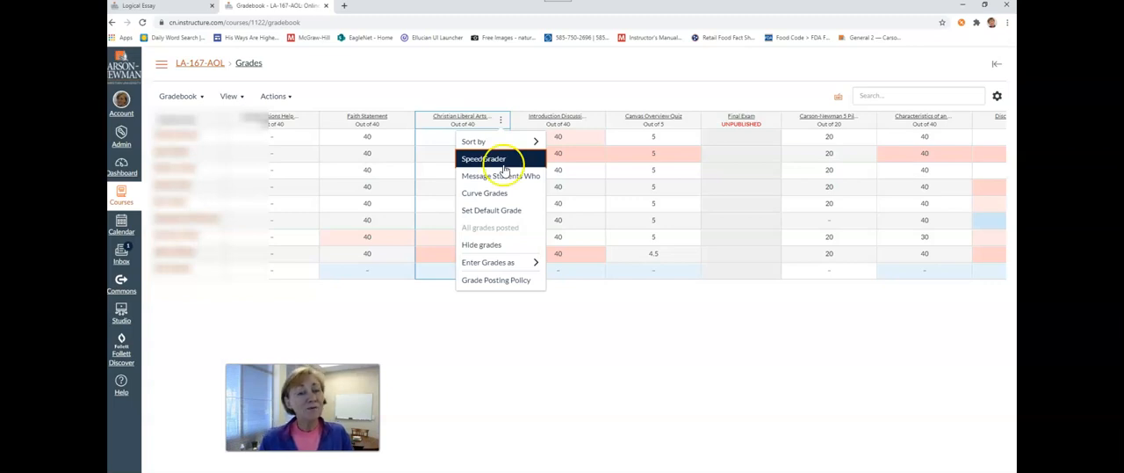